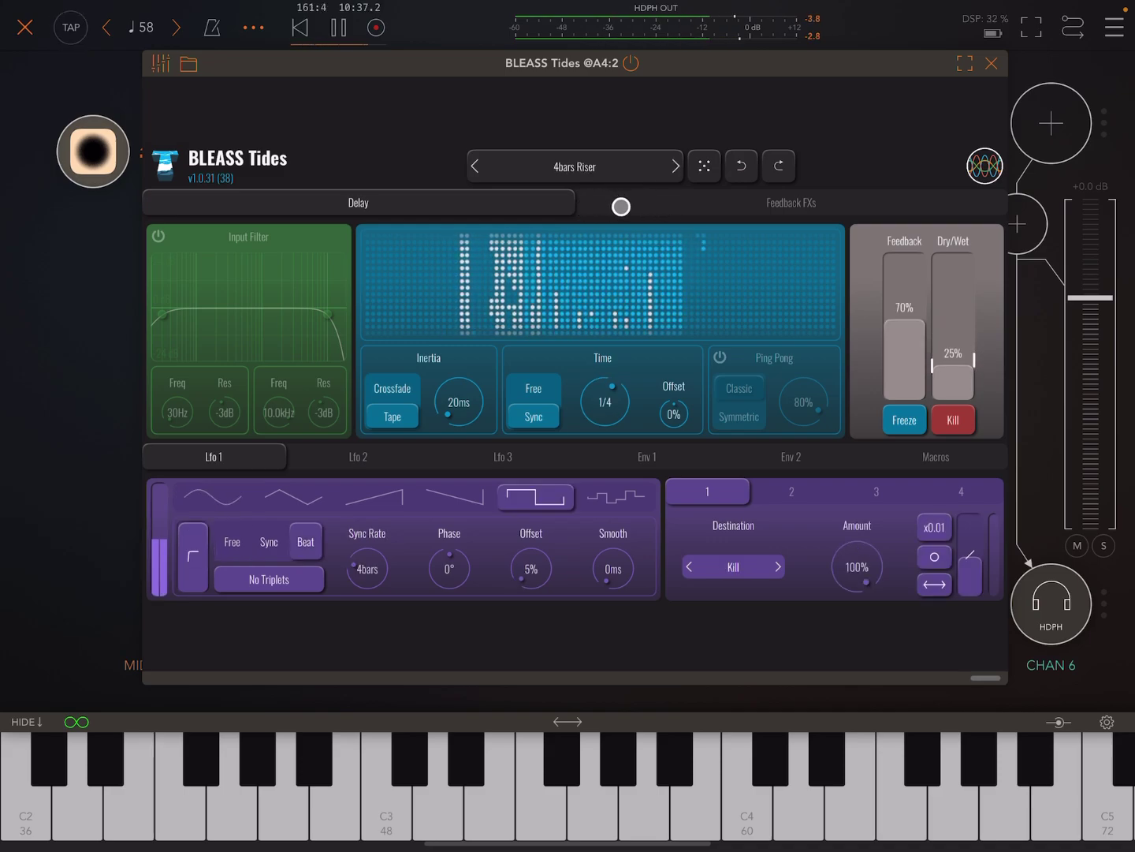
Switch twice between the 4bars Riser preset's Feedback FXs and Delay pages.
left_click(620, 201)
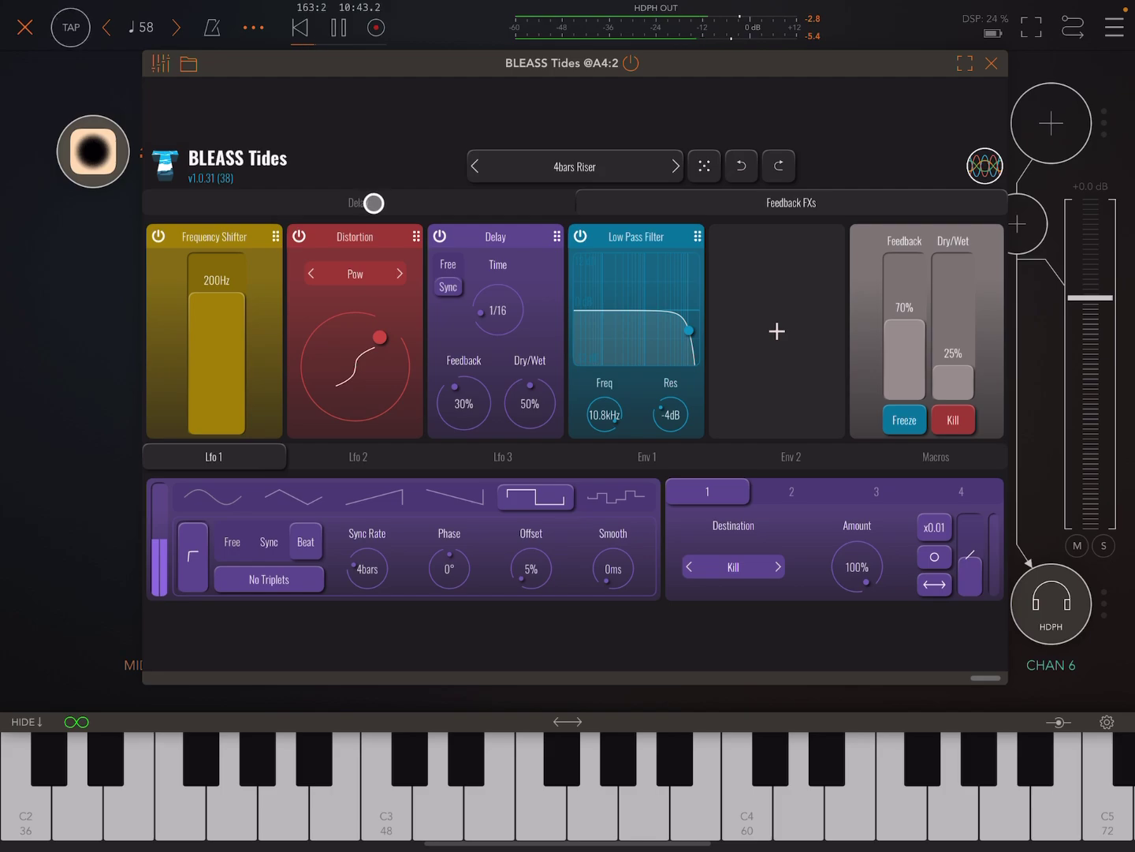
left_click(418, 203)
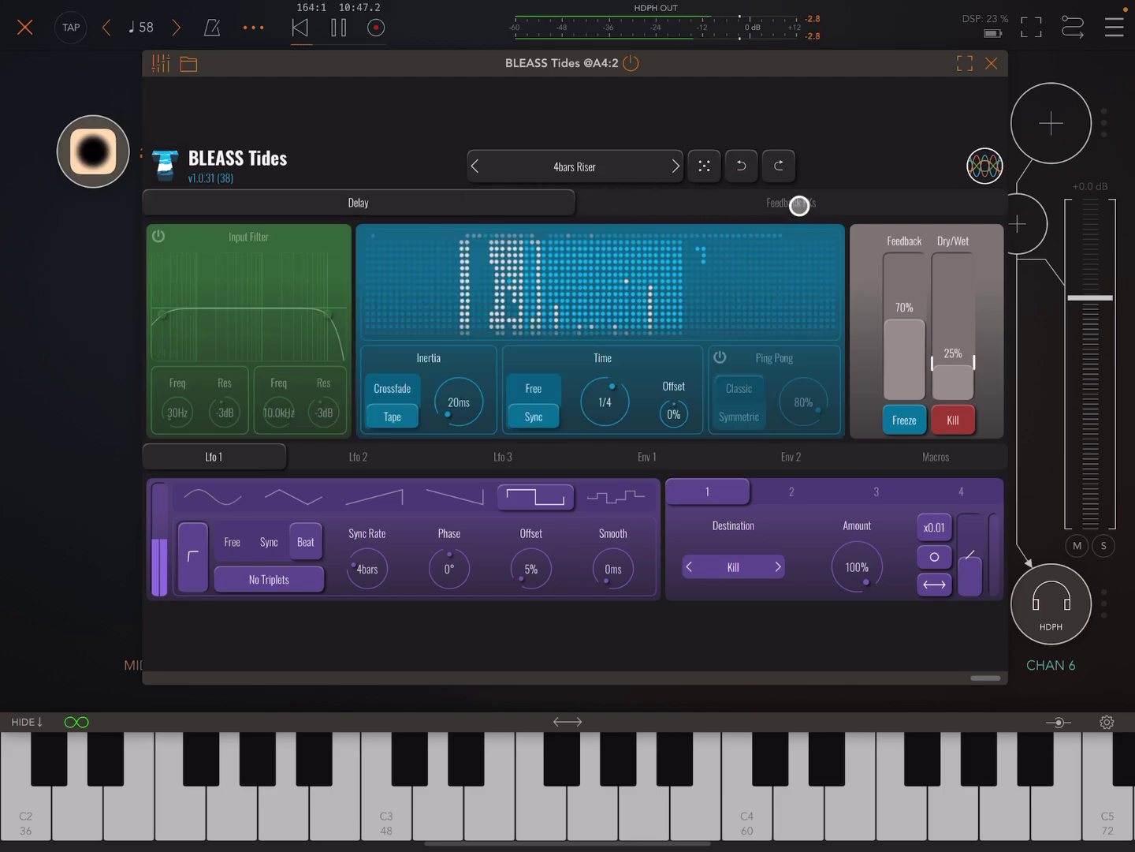
left_click(800, 205)
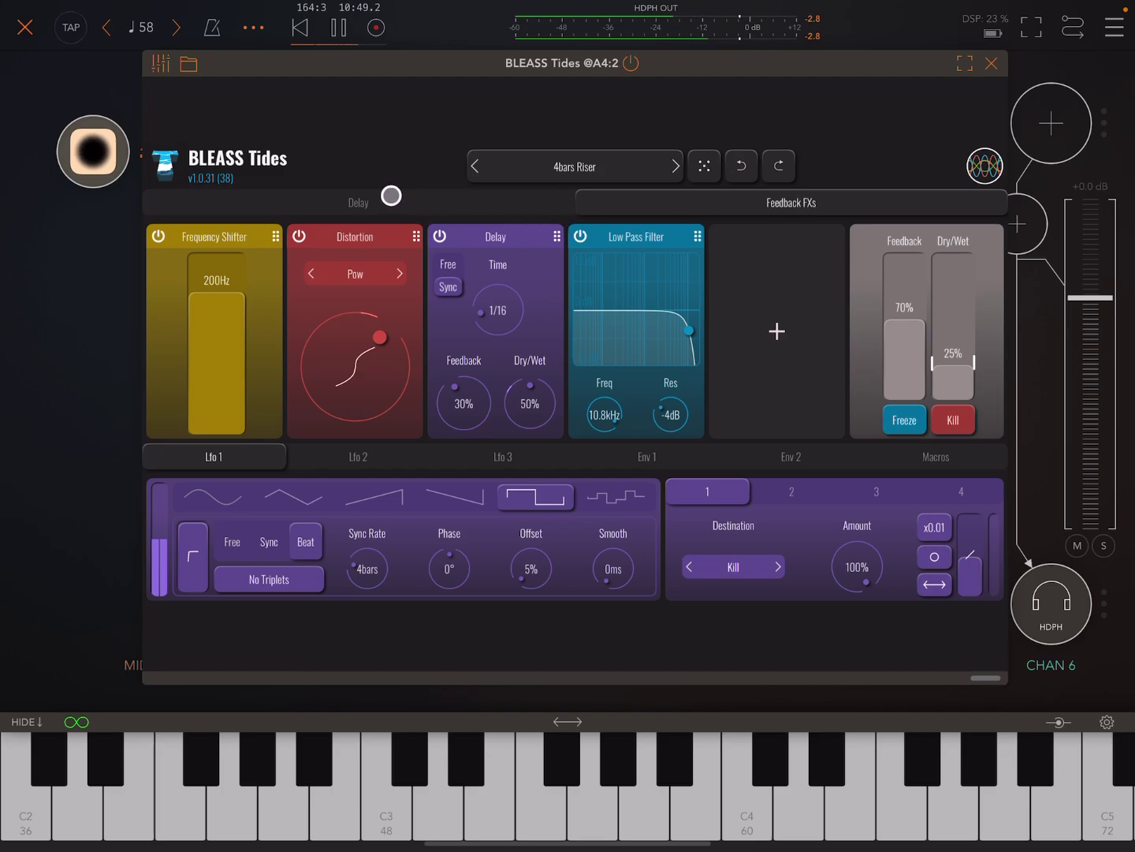
left_click(367, 202)
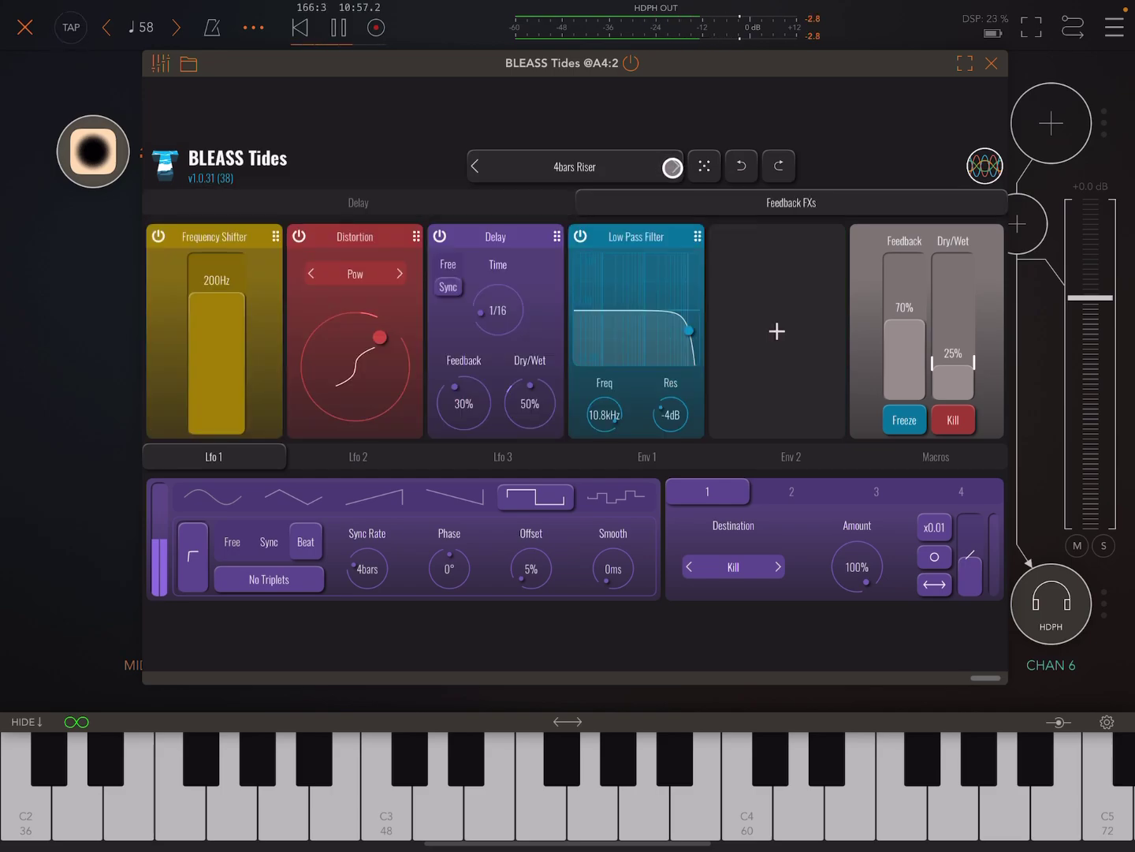
Load the Abbaye preset and switch its Delay-page inertia from Crossfade to Tape.
left_click(672, 167)
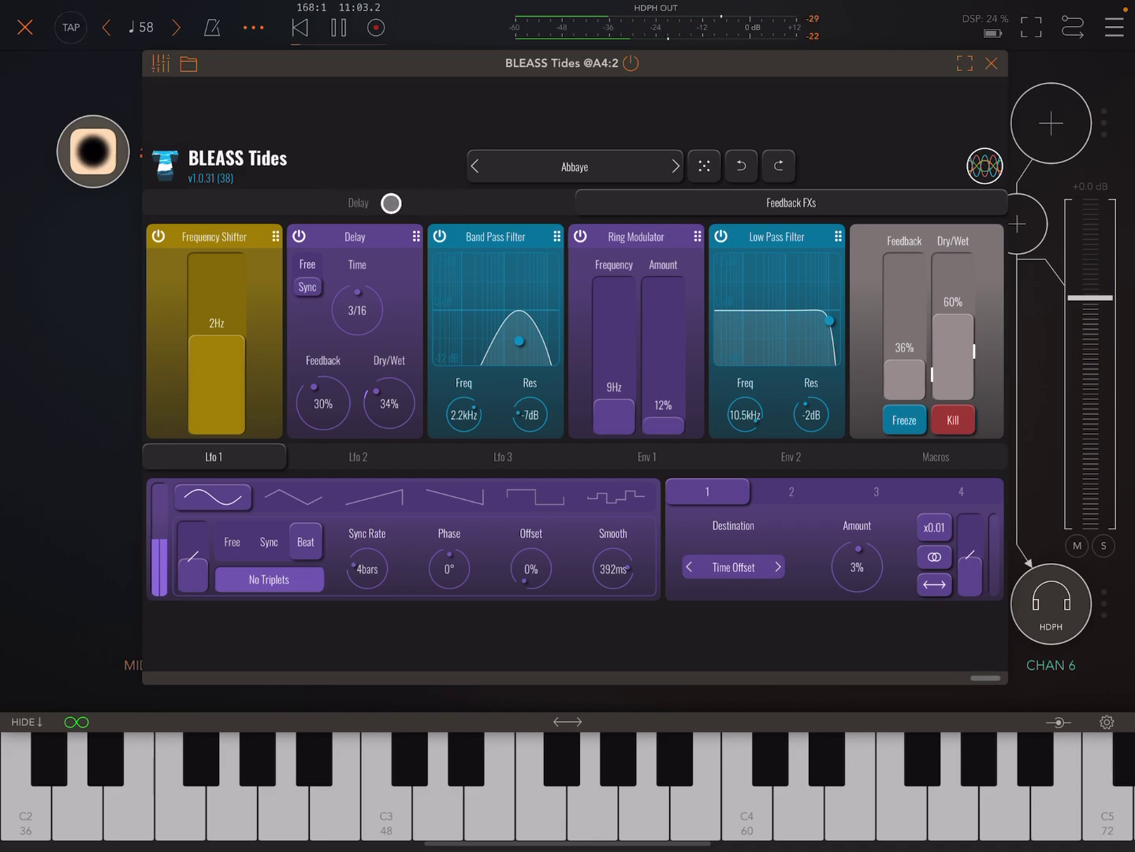
left_click(349, 206)
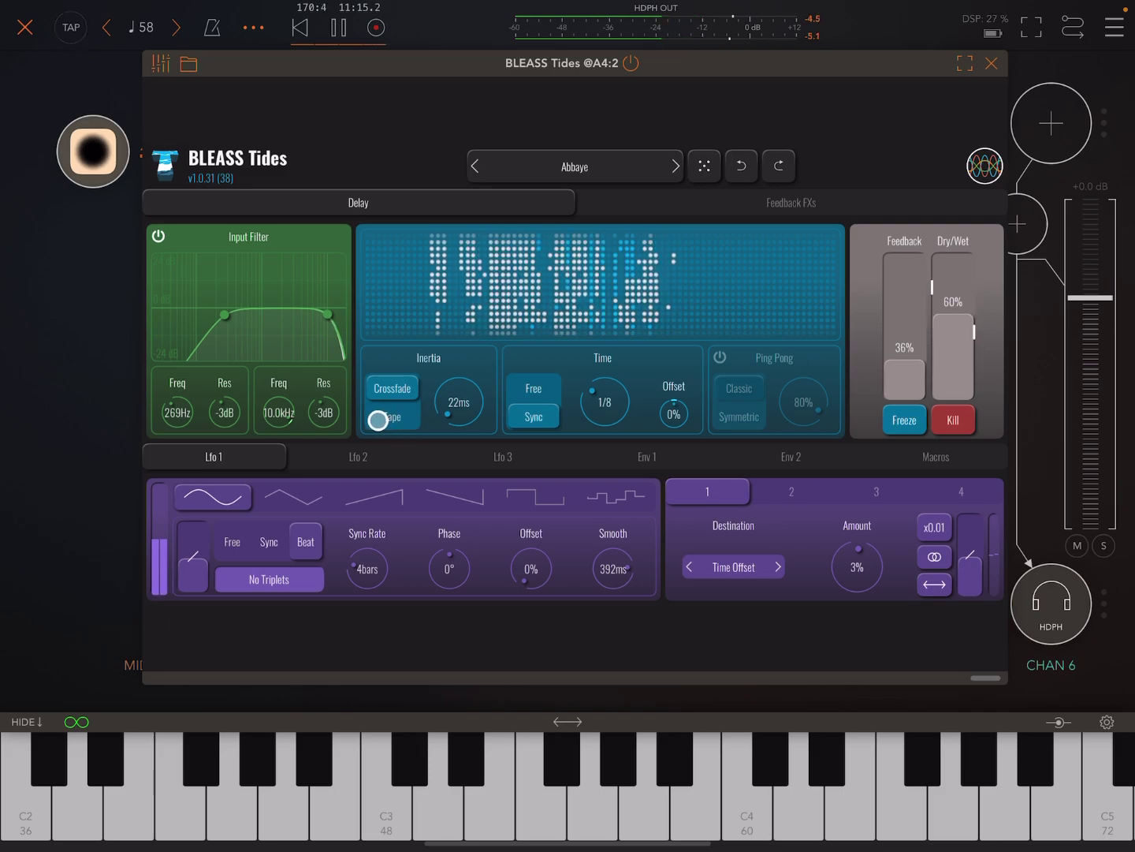
left_click(385, 418)
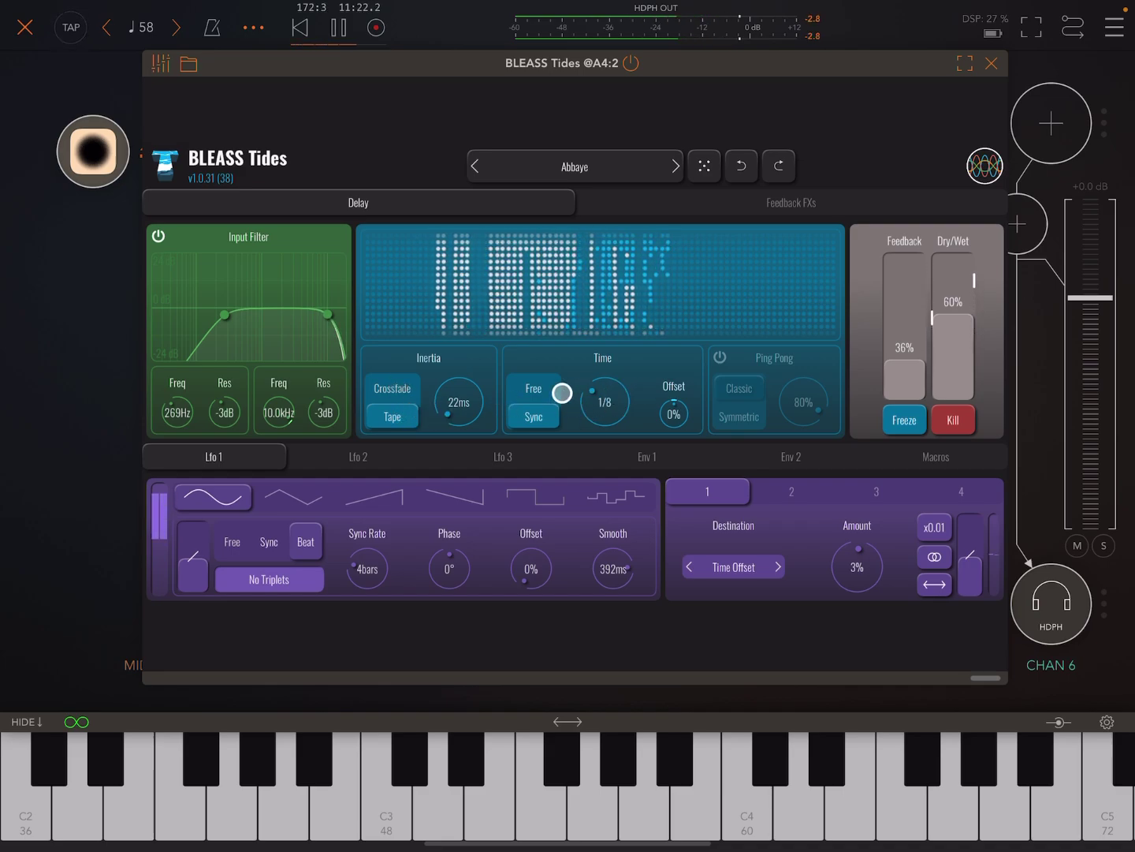
Unsync the delay time with Free and raise it to 339 ms.
left_click(522, 386)
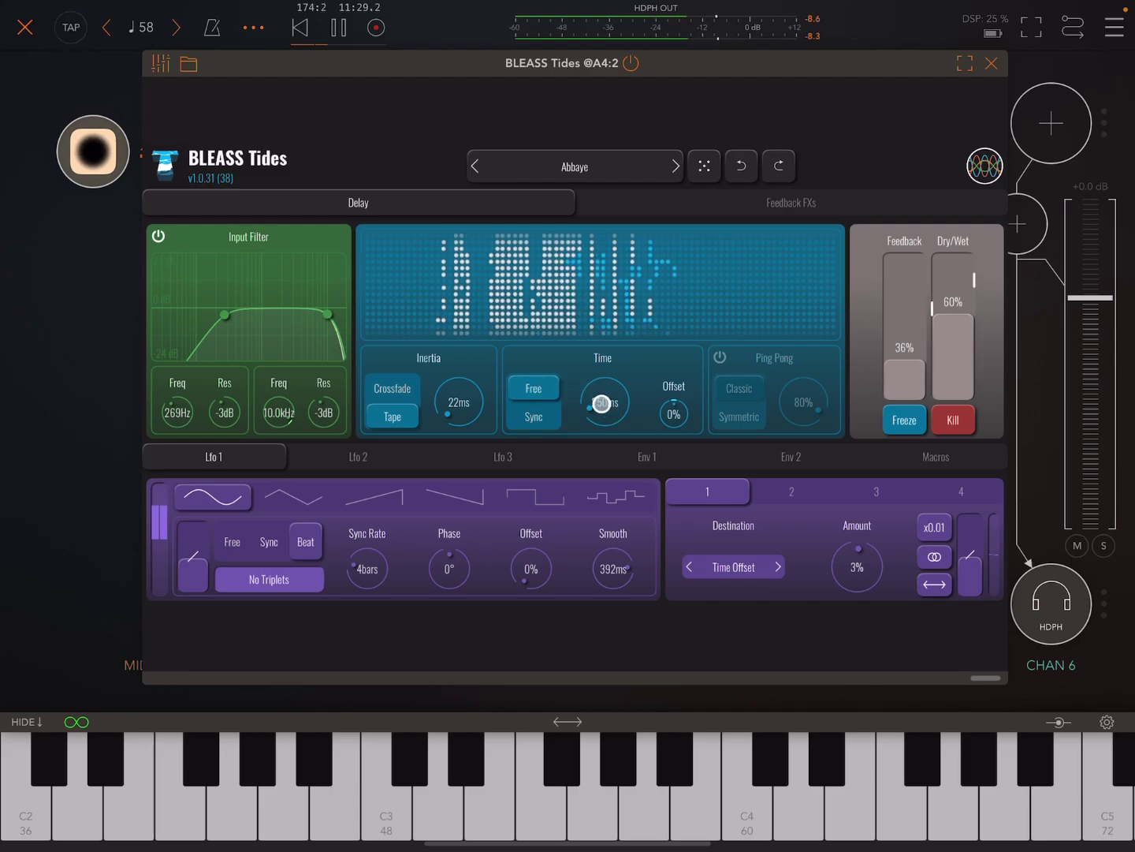
mouse_move(603, 400)
left_mouse_down()
mouse_move(621, 336)
mouse_move(619, 431)
mouse_move(616, 414)
left_mouse_up()
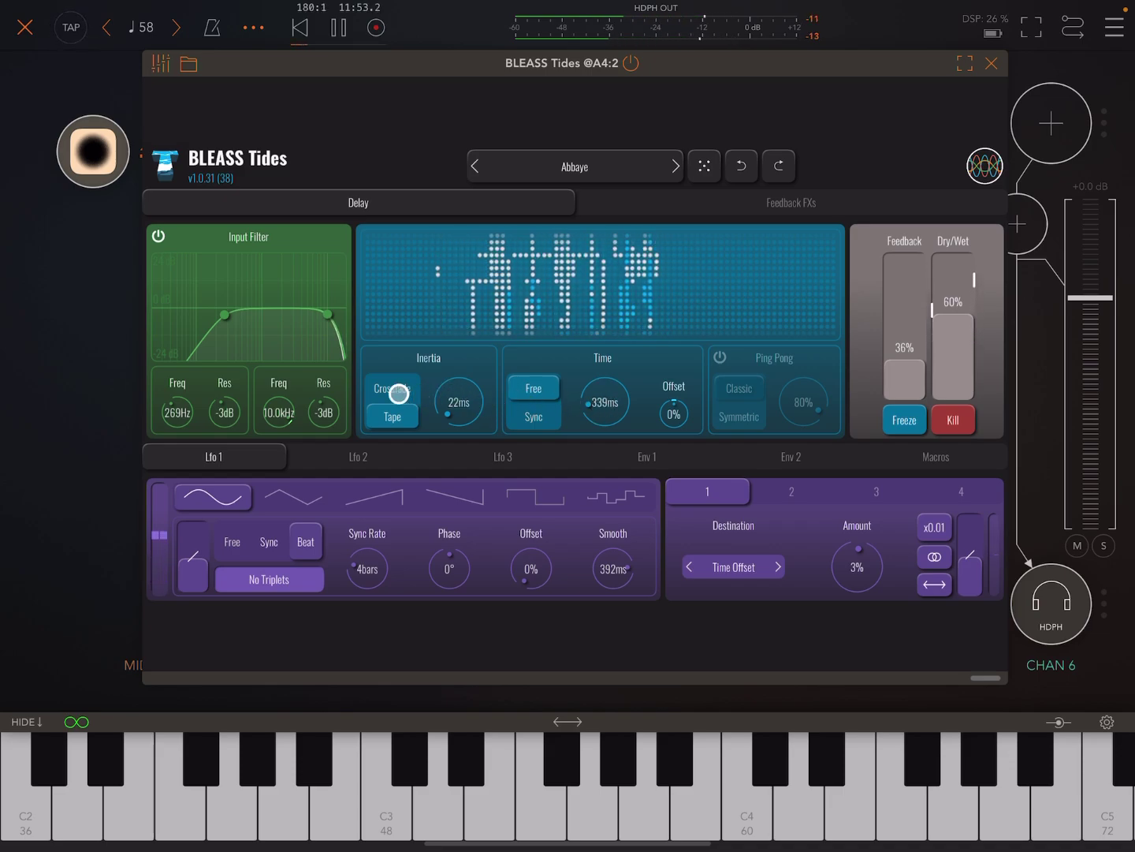
Switch inertia back to Crossfade and sweep the delay time up and down.
left_click(397, 389)
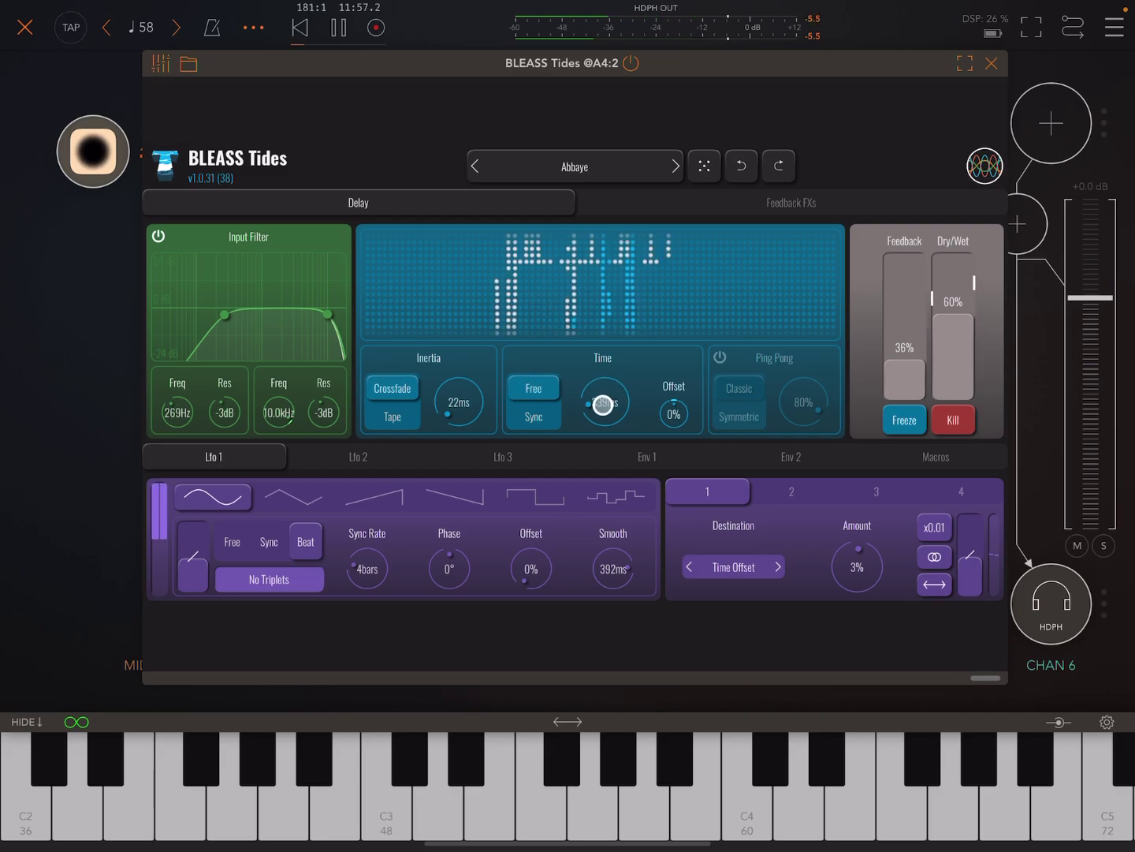
mouse_move(603, 405)
left_mouse_down()
mouse_move(628, 324)
mouse_move(669, 297)
left_mouse_up()
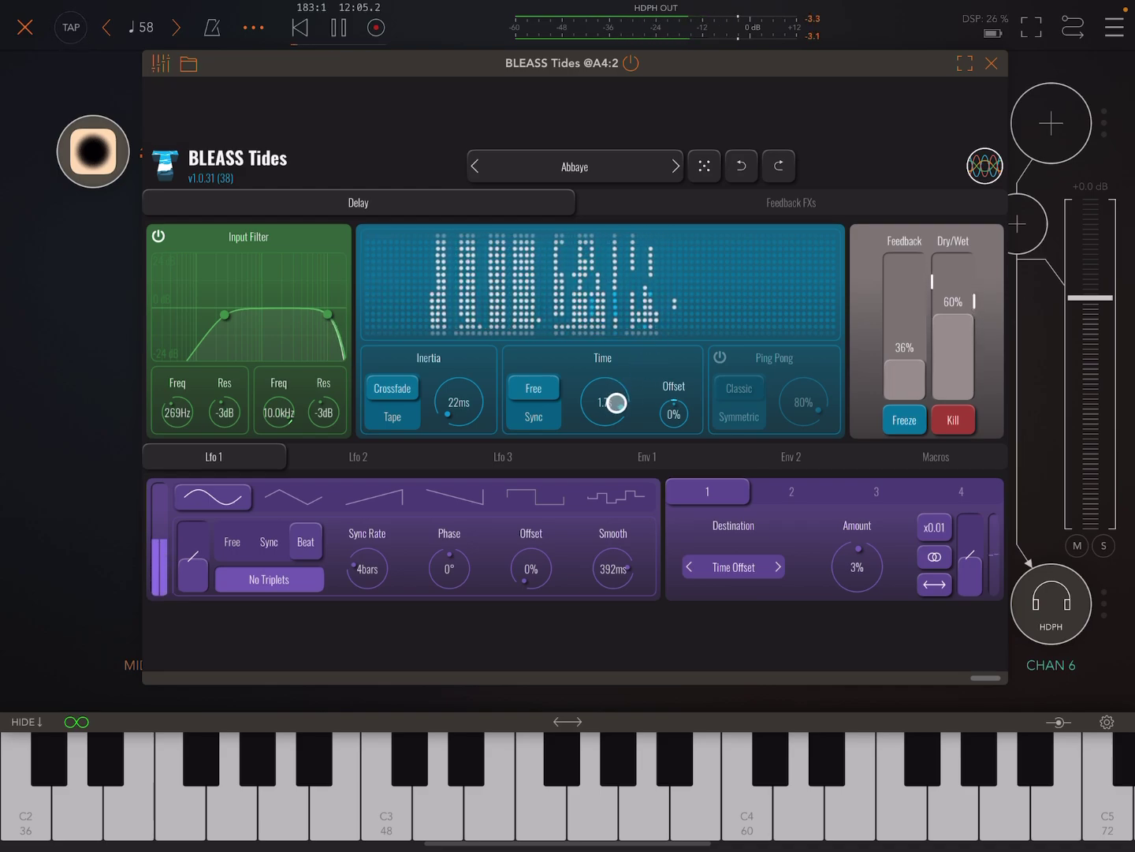
mouse_move(605, 412)
left_mouse_down()
mouse_move(591, 499)
mouse_move(453, 413)
mouse_move(472, 394)
mouse_move(460, 396)
left_mouse_up()
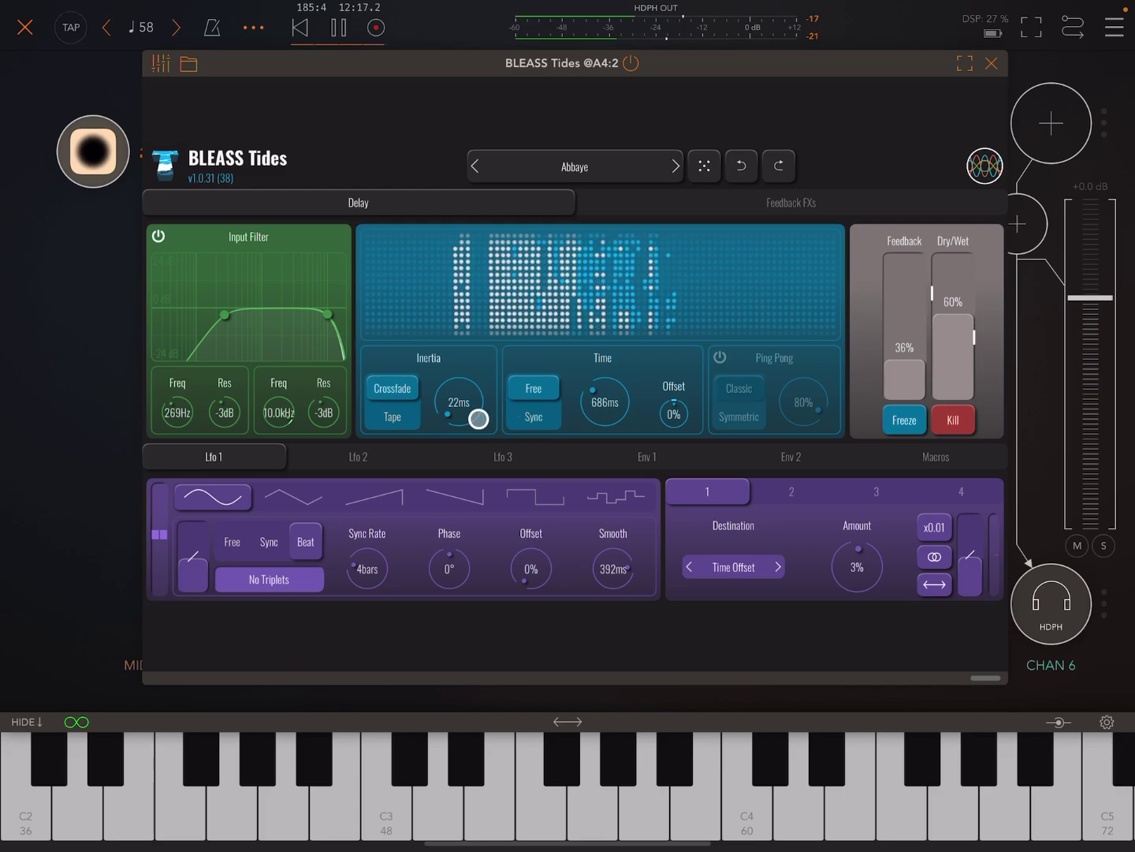
Settle on 76 ms inertia and a 1.0 s delay time.
left_click_drag(456, 408, 464, 477)
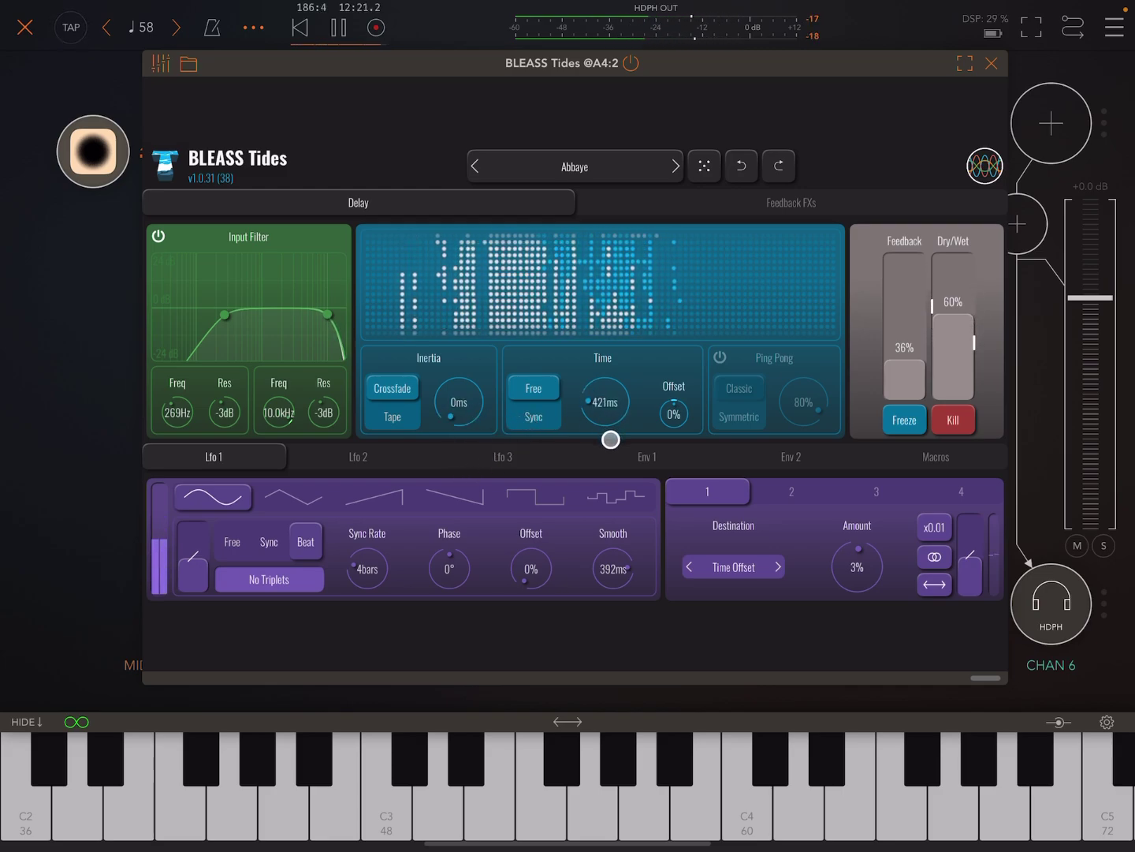
mouse_move(610, 424)
left_mouse_down()
mouse_move(612, 457)
mouse_move(615, 380)
left_mouse_up()
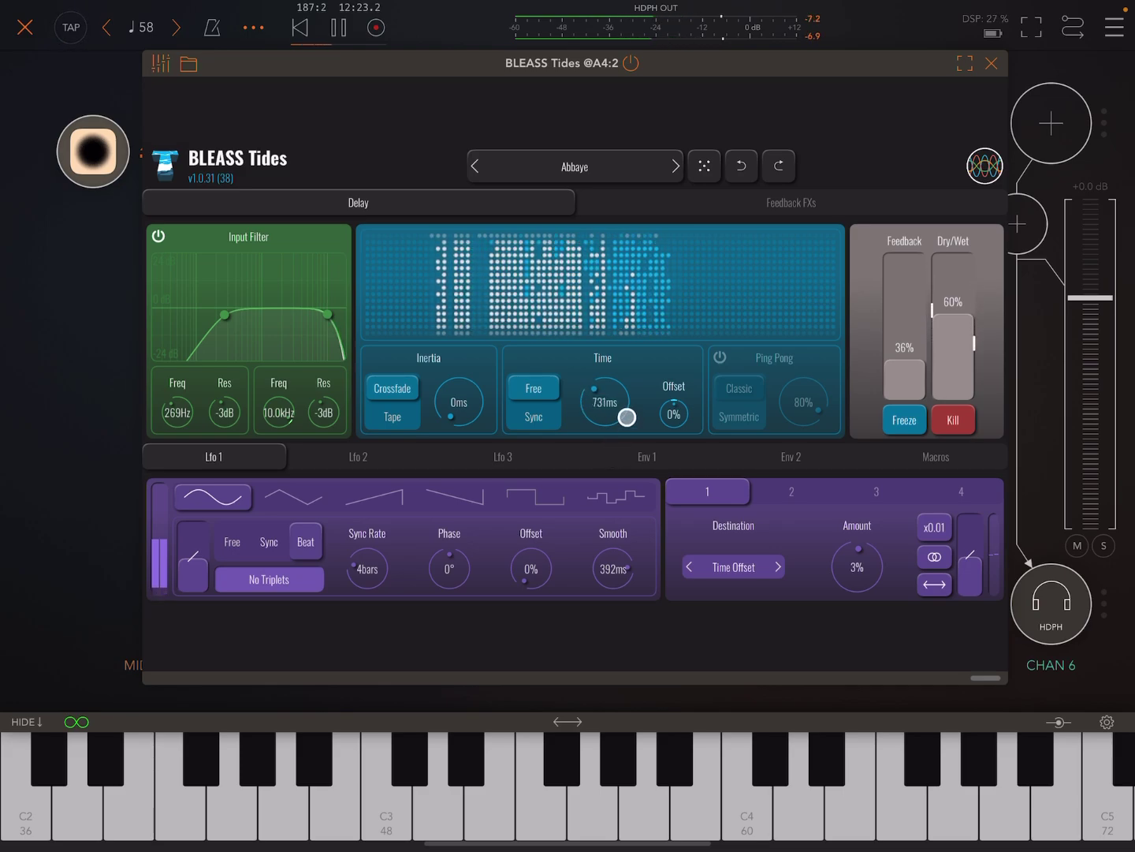
left_click_drag(414, 402, 465, 372)
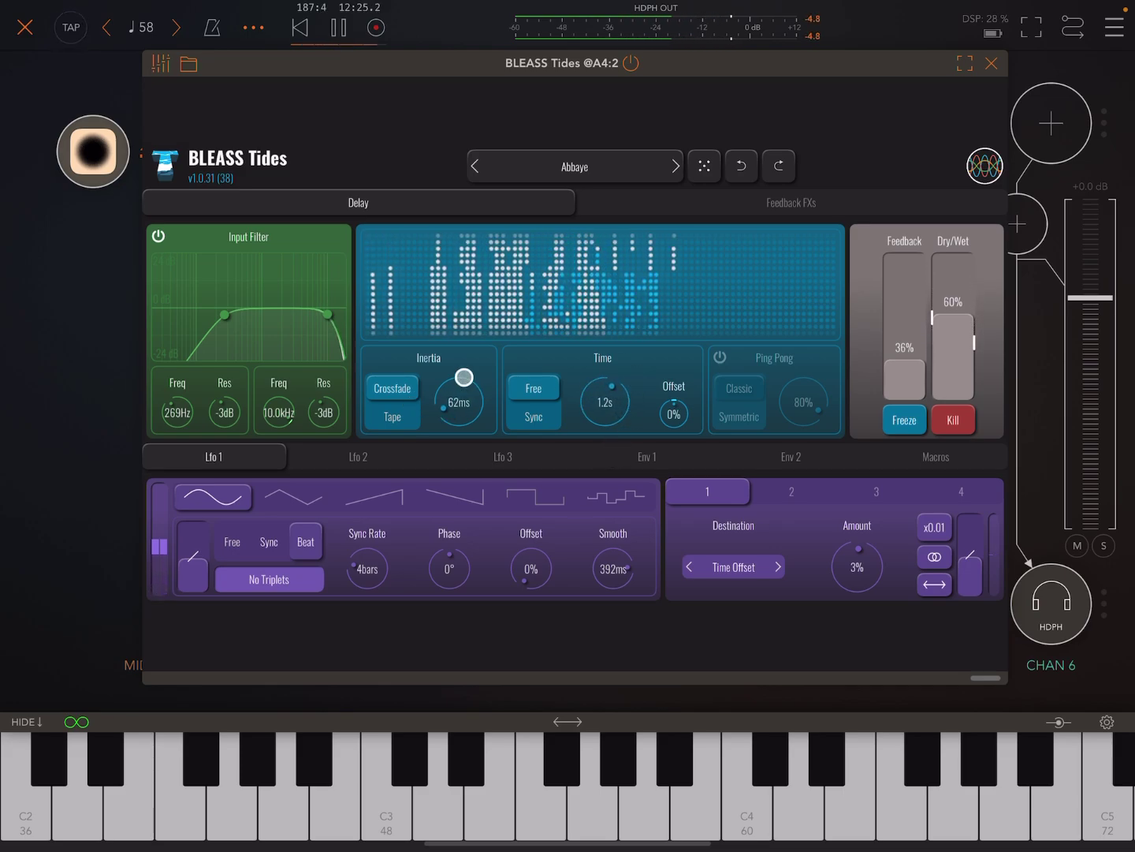
mouse_move(616, 405)
left_mouse_down()
mouse_move(624, 513)
mouse_move(639, 446)
mouse_move(670, 419)
left_mouse_up()
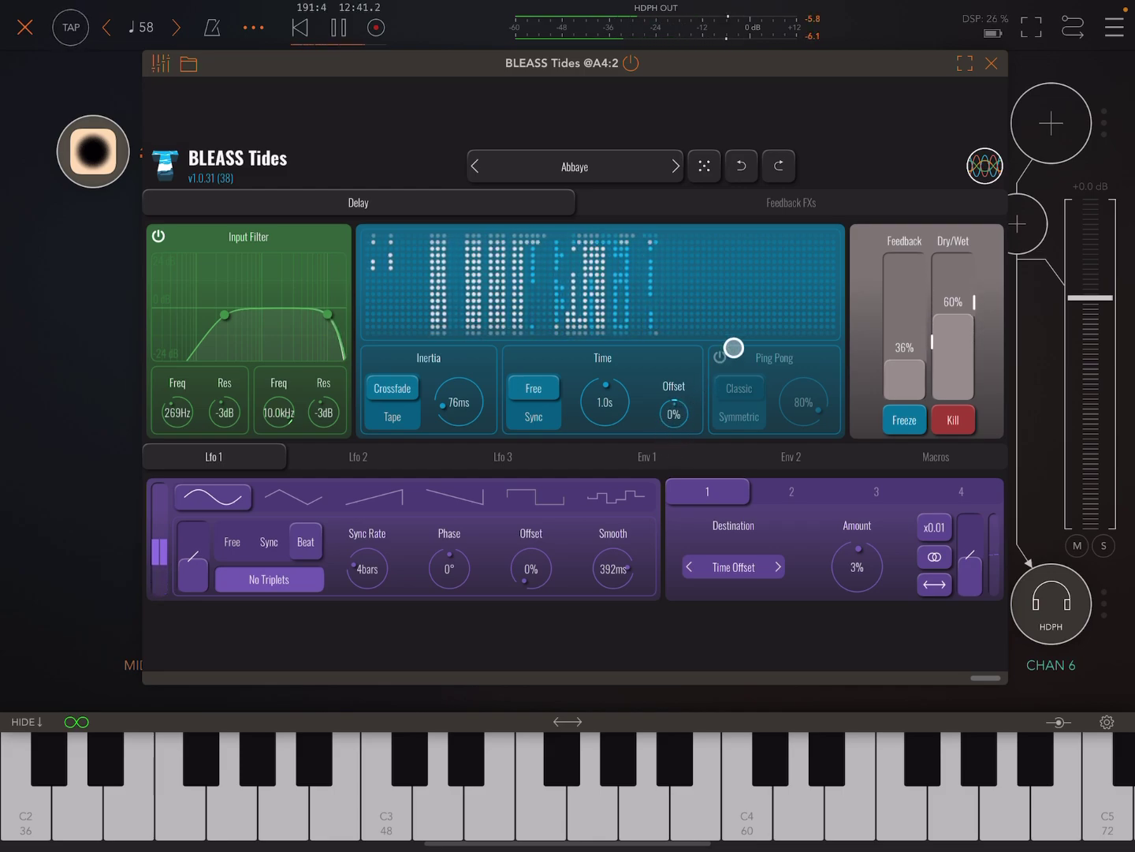
Enable ping-pong in Symmetric mode at 5%.
left_click(717, 356)
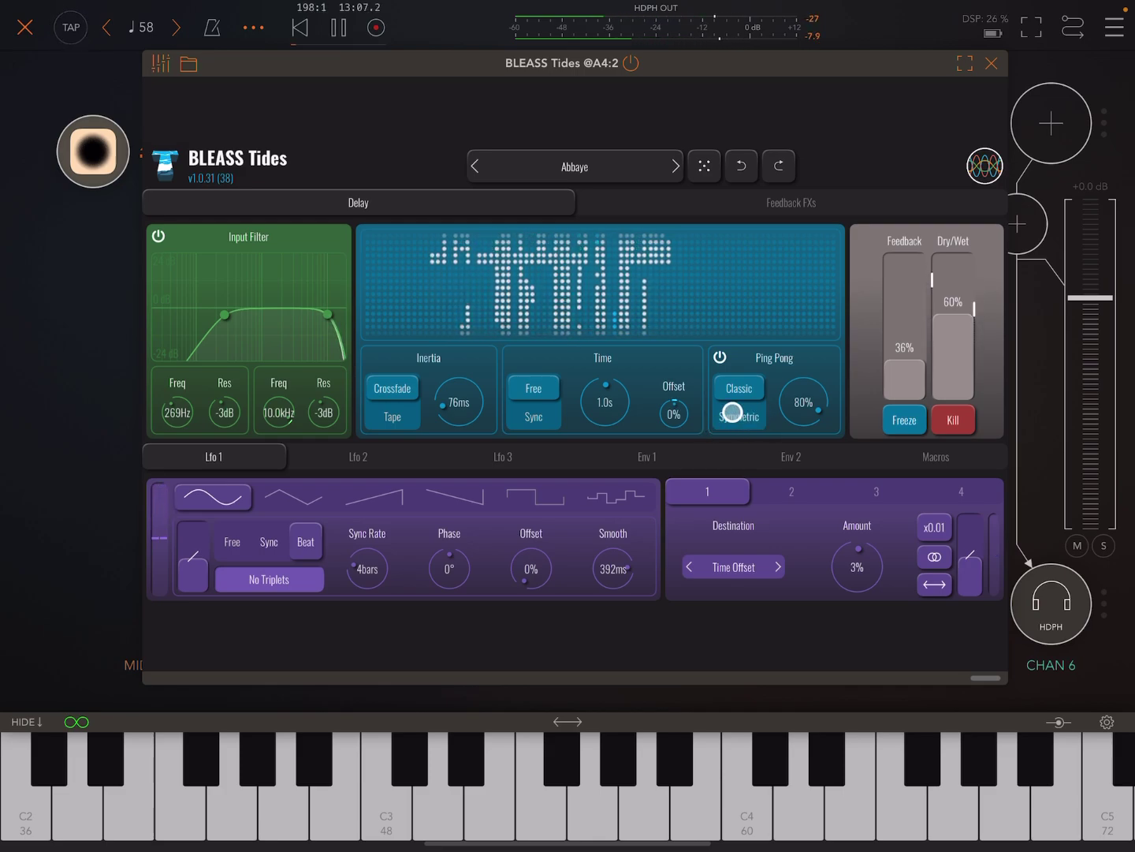
left_click(733, 413)
left_click(745, 391)
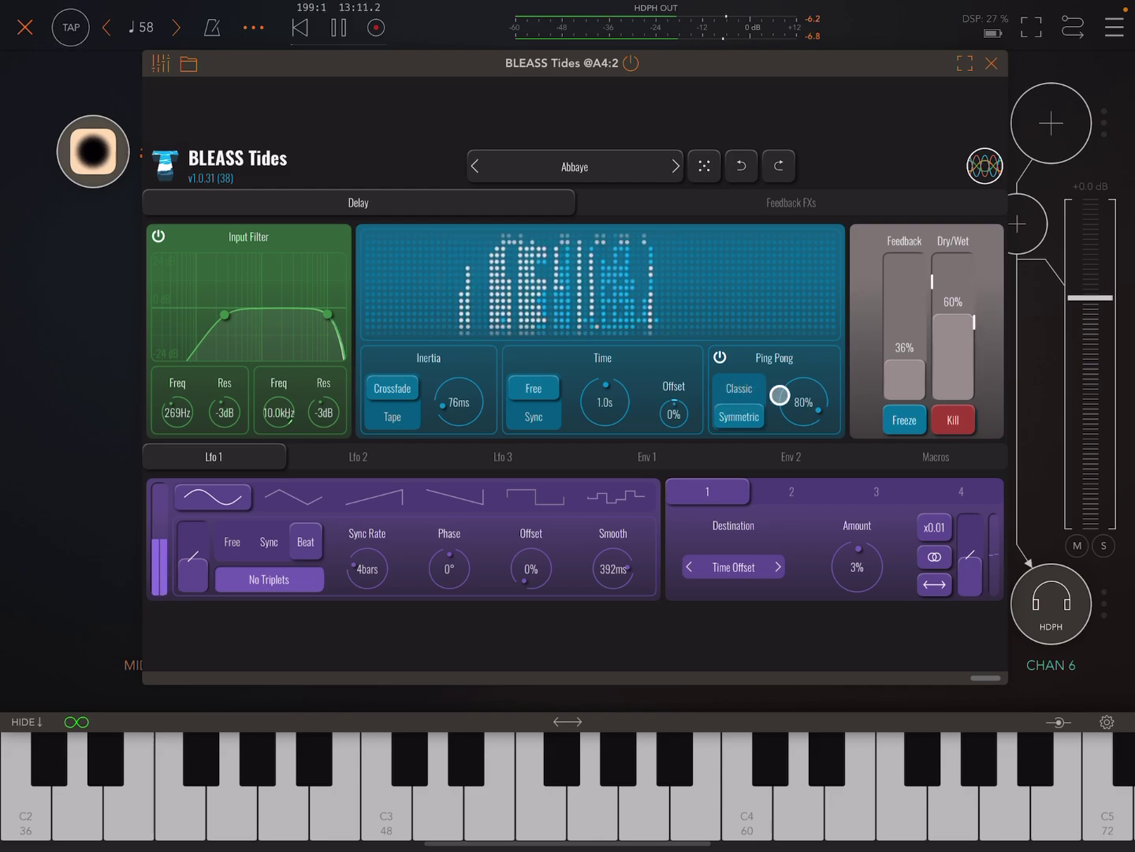
mouse_move(786, 394)
left_mouse_down()
mouse_move(790, 417)
mouse_move(708, 442)
left_mouse_up()
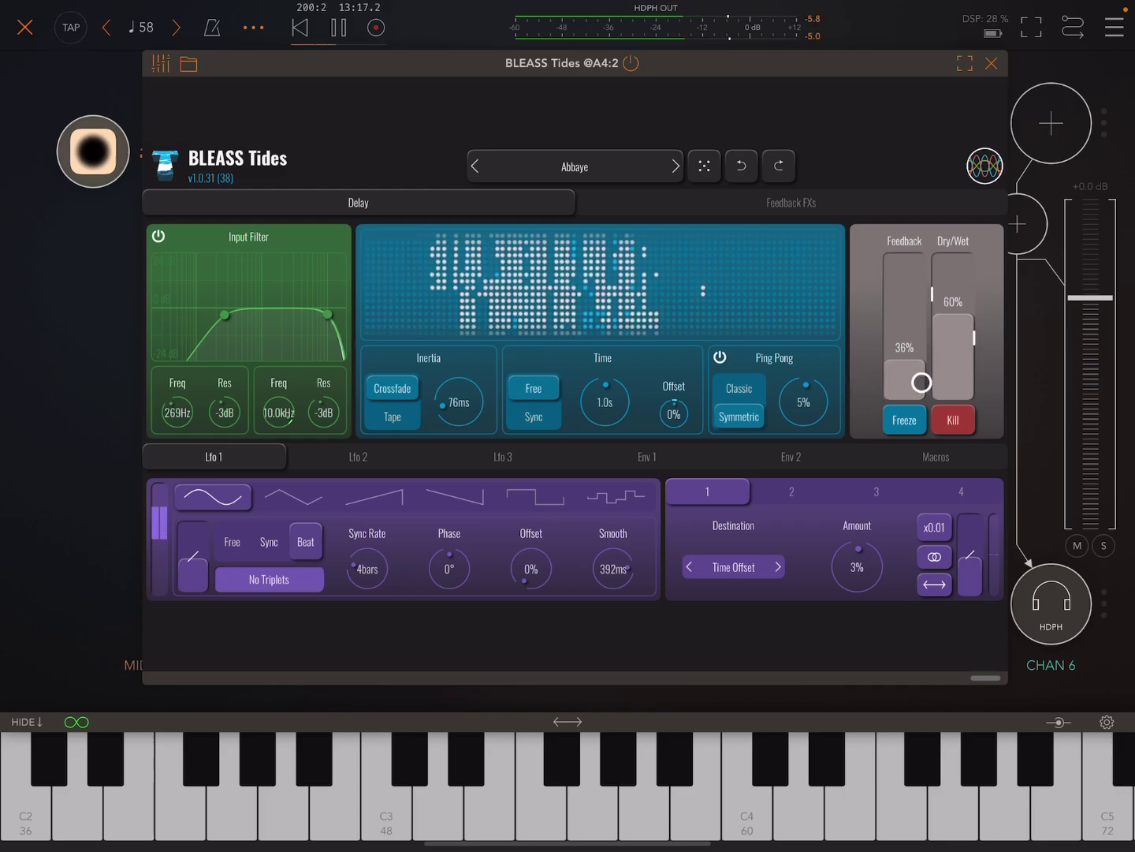
Raise the feedback from 36% to 40%.
left_click(904, 423)
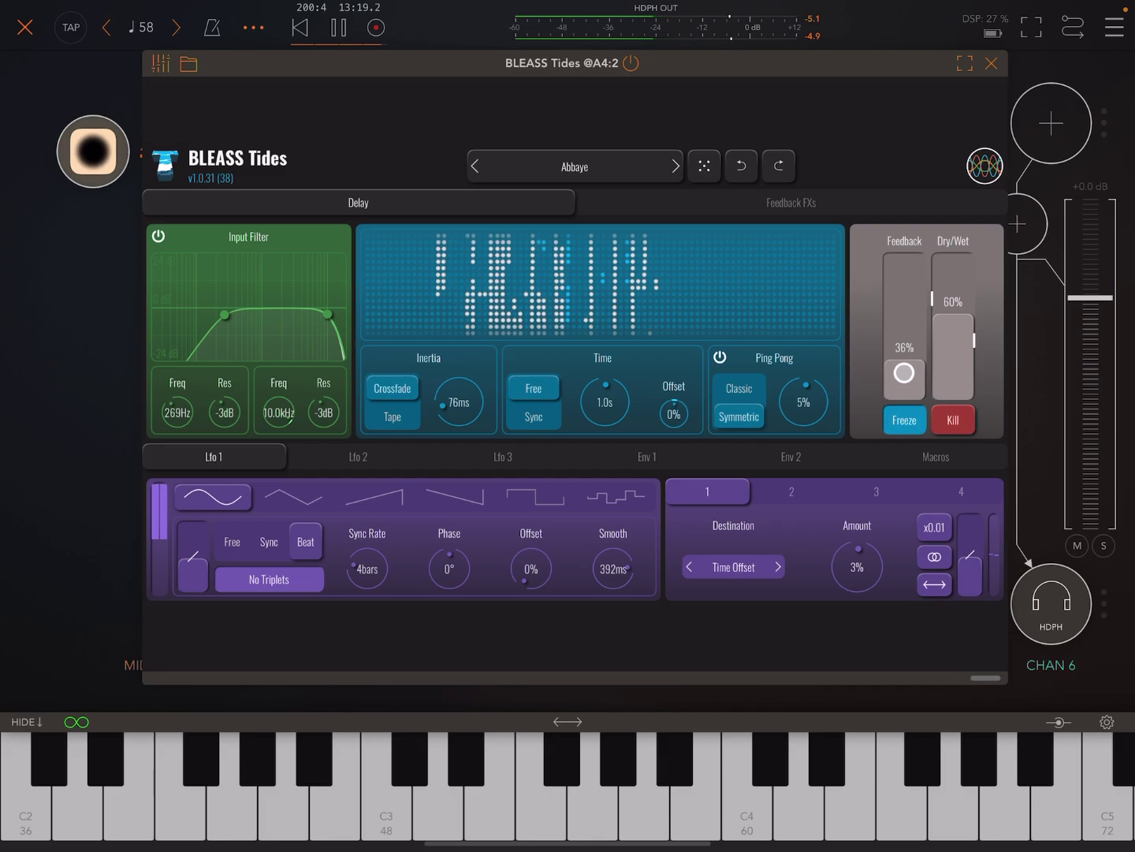
left_click_drag(904, 372, 898, 337)
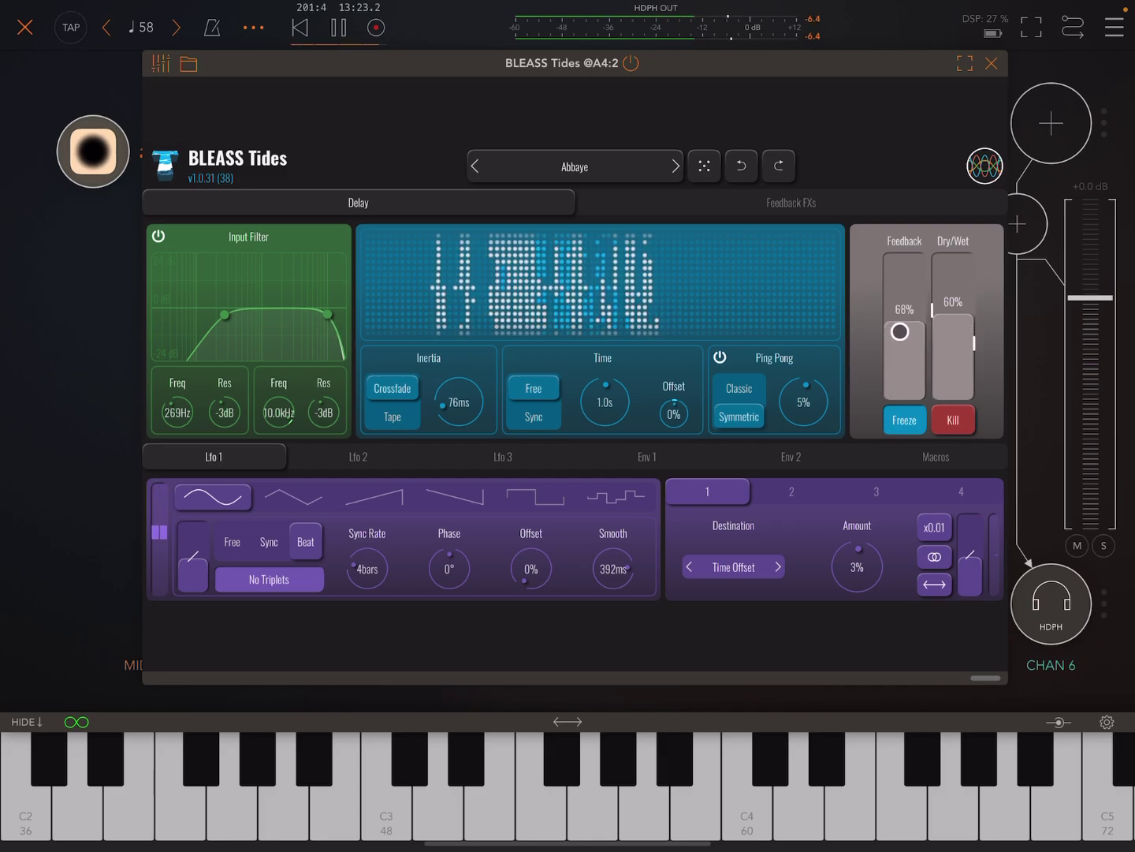
mouse_move(898, 337)
left_mouse_down()
mouse_move(904, 309)
mouse_move(905, 380)
mouse_move(907, 302)
mouse_move(906, 361)
left_mouse_up()
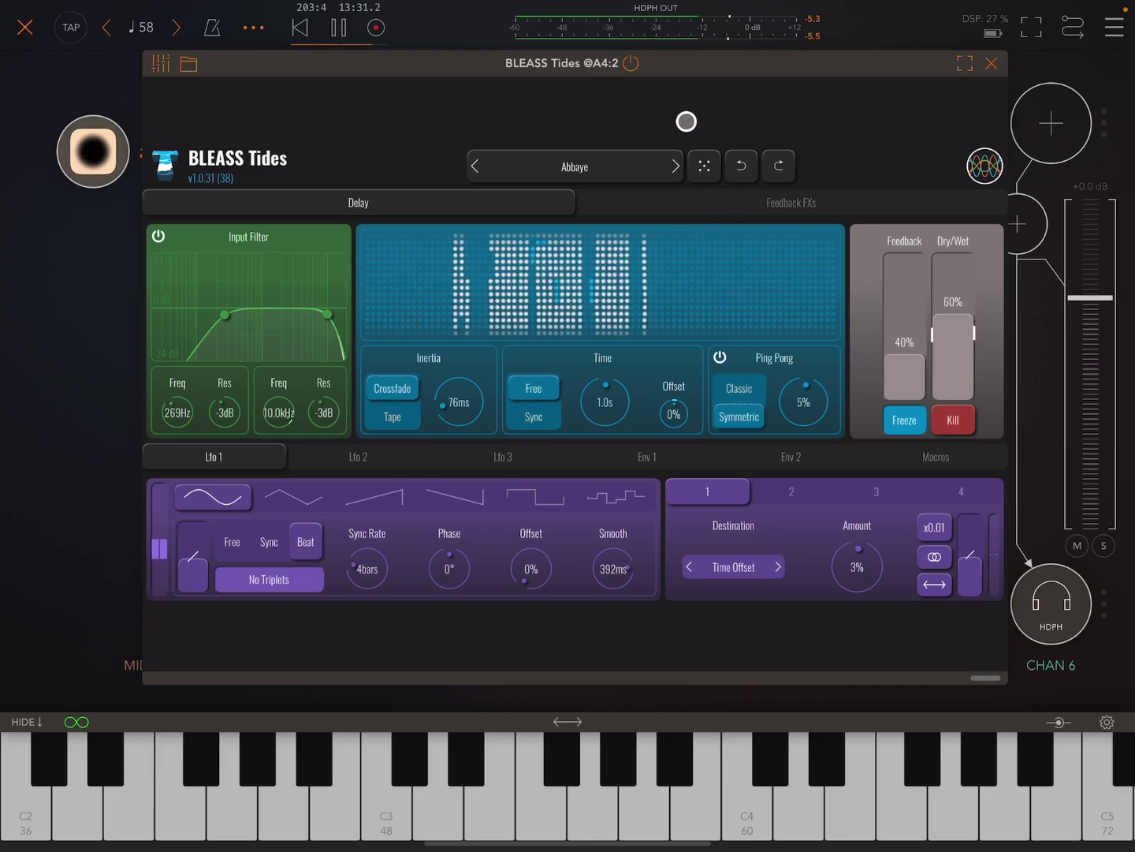
Load Absolute Granularity, view its feedback effects, then randomize to 775 ms time, 448 ms inertia.
left_click(675, 165)
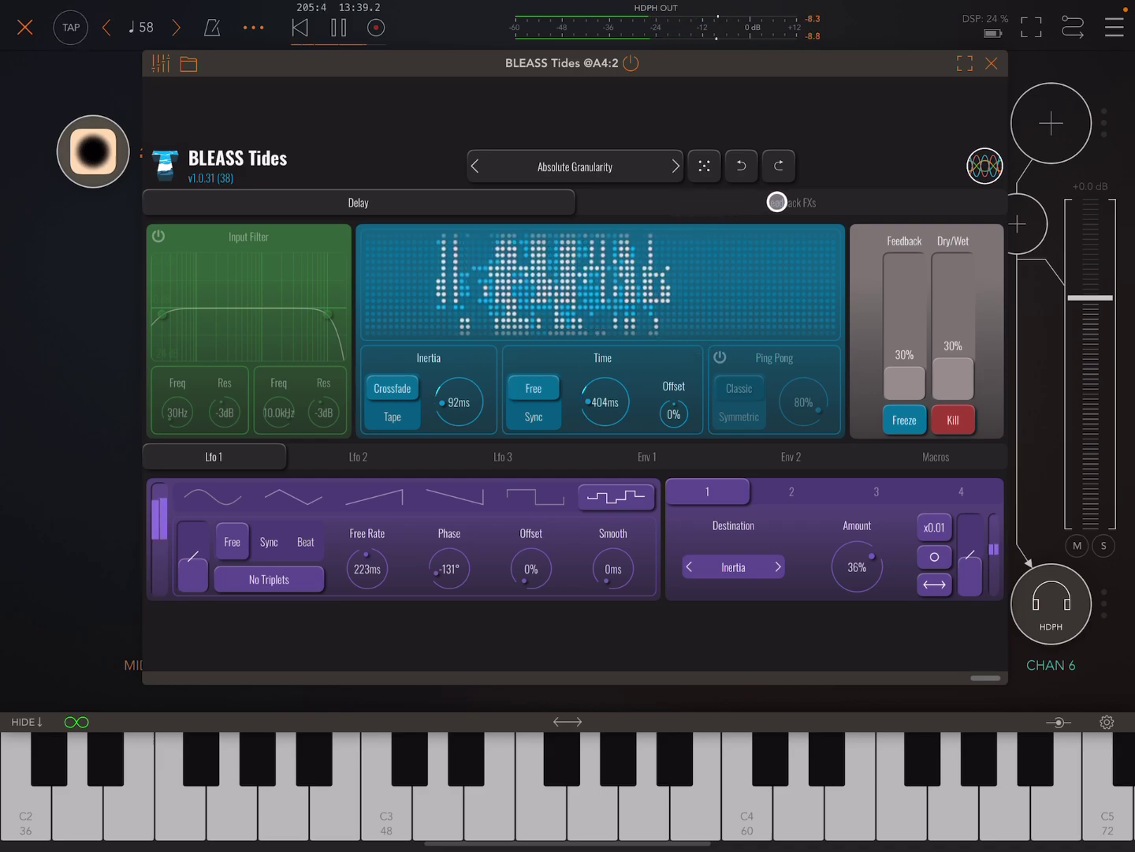
left_click(777, 204)
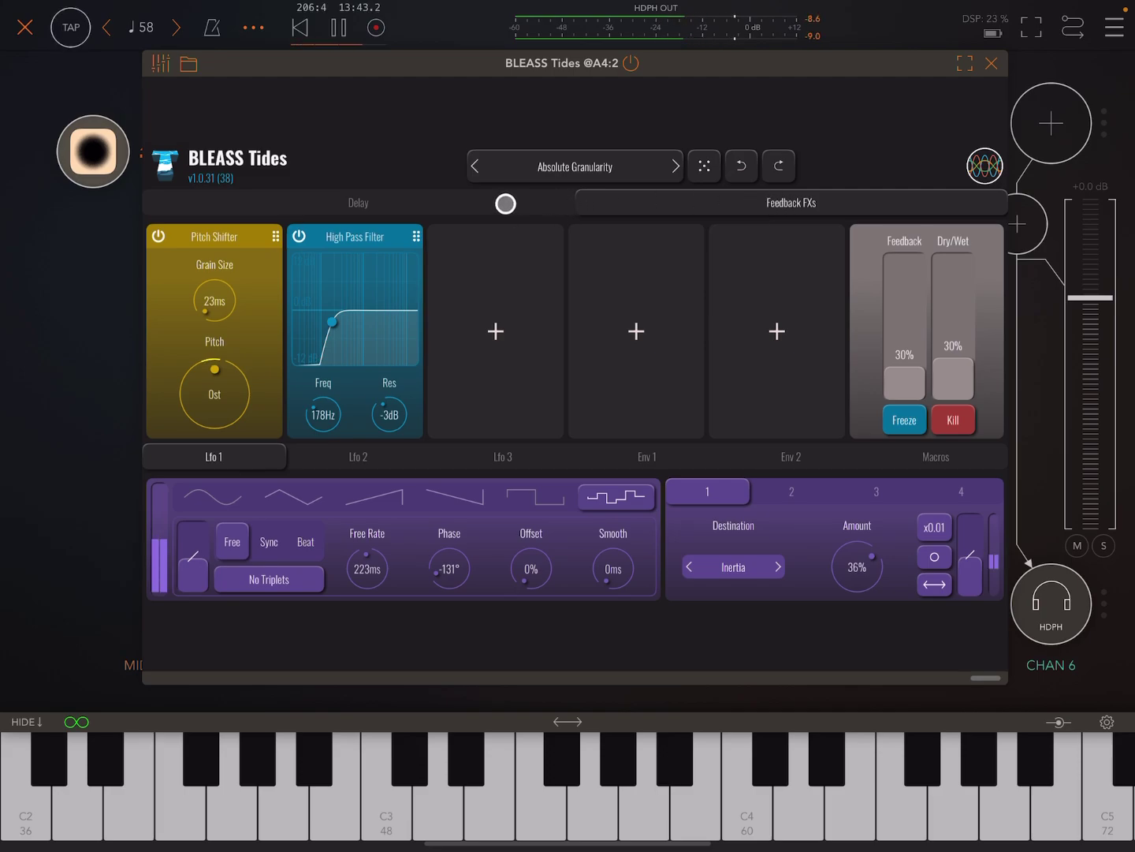
left_click(430, 205)
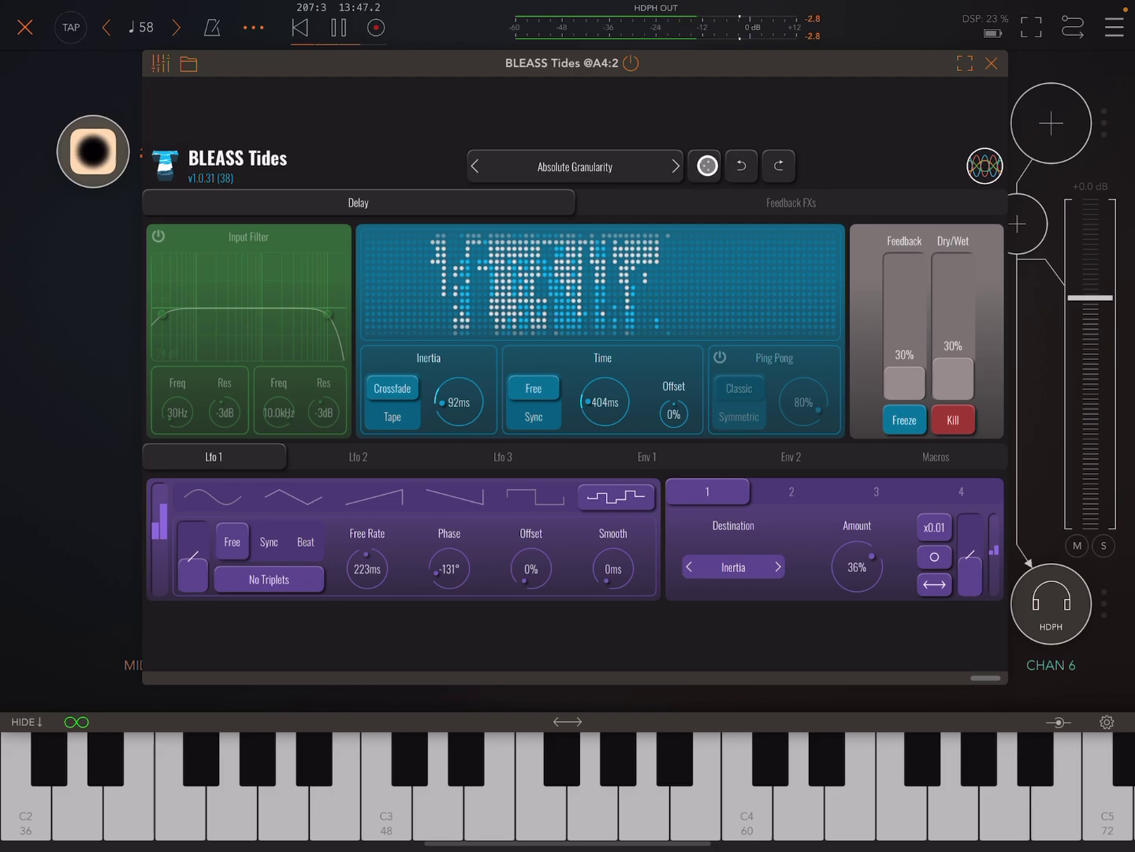
left_click(707, 165)
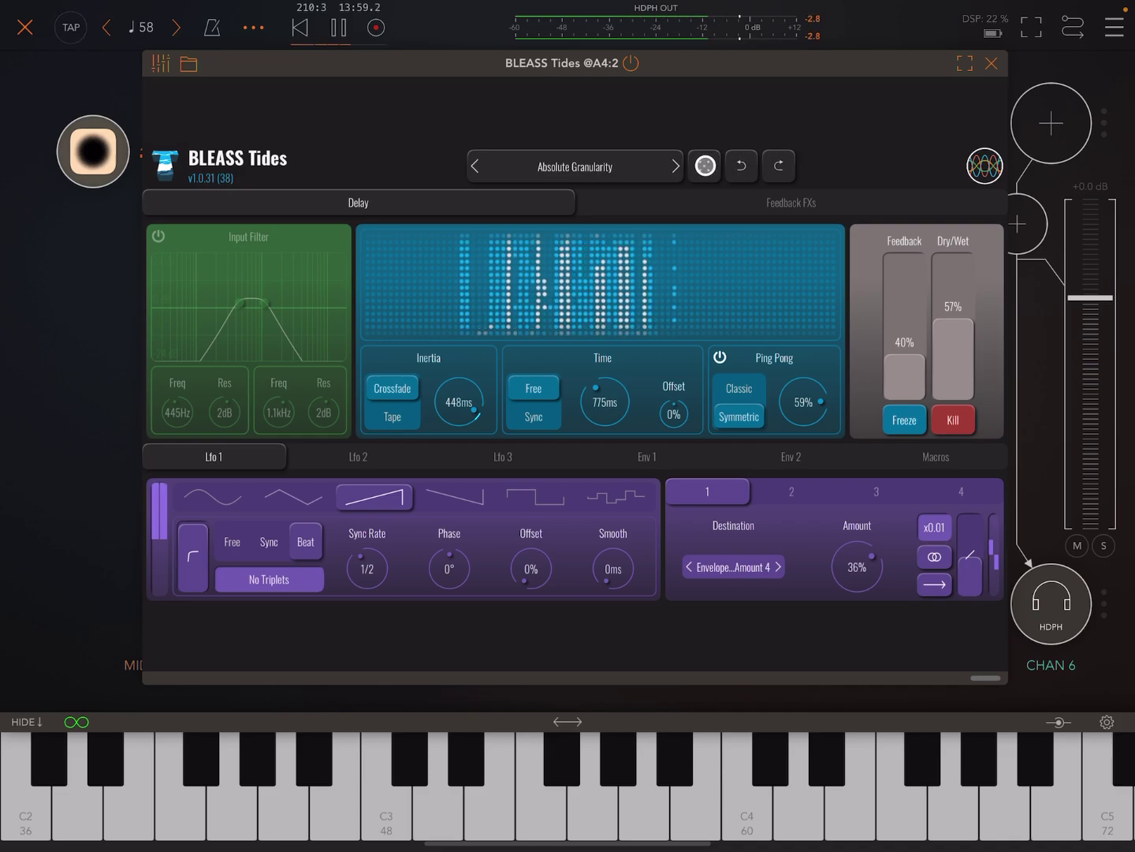
Randomize again, landing on 228 ms time, 57% feedback and 45% dry/wet.
left_click(705, 165)
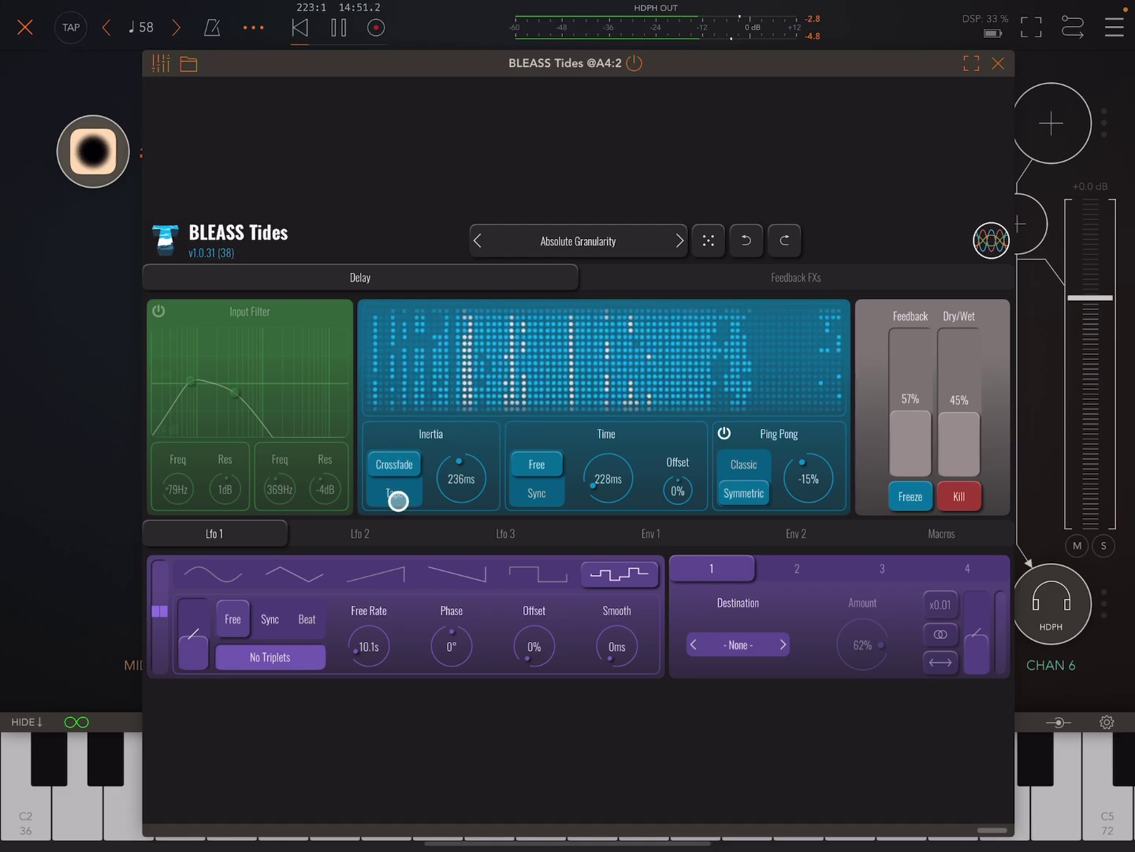
Switch inertia to Tape, drop feedback to 22%, and enable the input filter at 78 Hz/385 Hz.
left_click(399, 501)
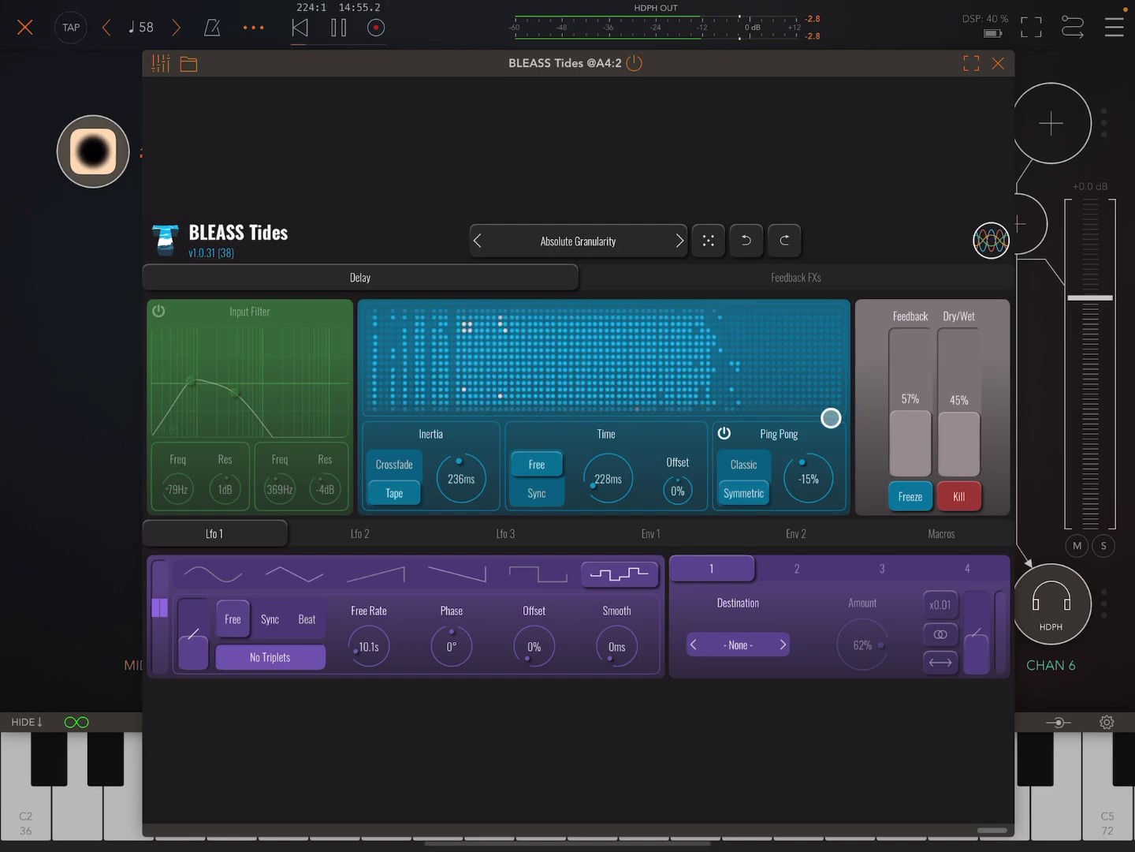
left_click_drag(910, 431, 915, 465)
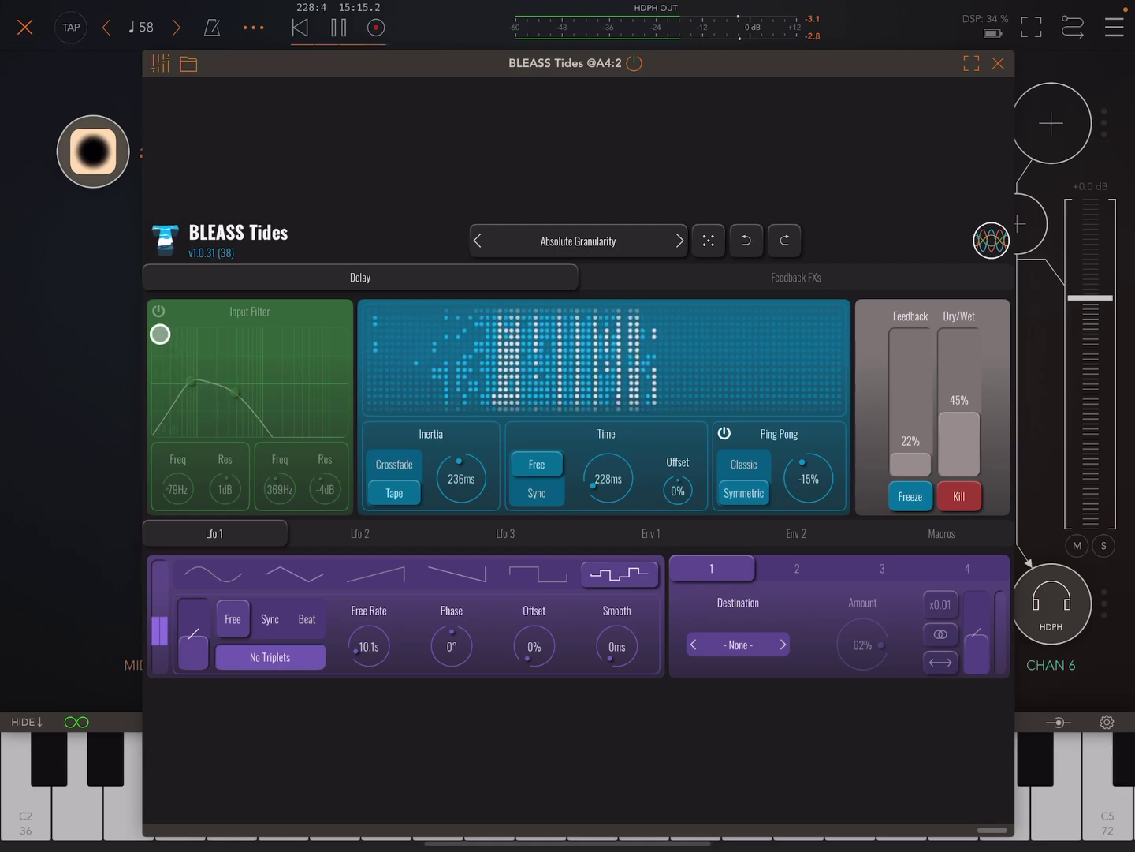
left_click(158, 311)
mouse_move(189, 384)
left_mouse_down()
mouse_move(197, 347)
mouse_move(190, 401)
mouse_move(241, 385)
mouse_move(230, 398)
mouse_move(185, 398)
mouse_move(188, 381)
left_mouse_up()
left_click_drag(194, 474, 186, 489)
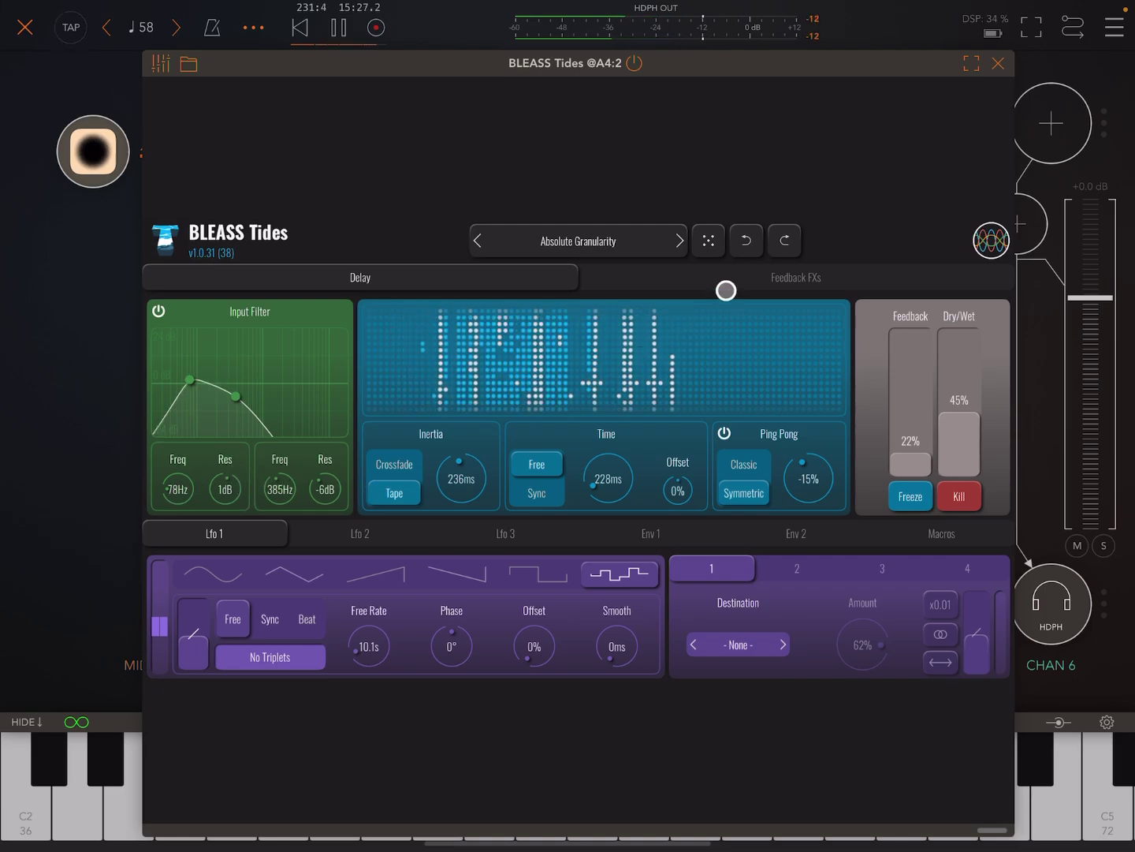
Load the Auto-Fat preset and look through the LFO 2 and LFO 3 tabs.
left_click(680, 240)
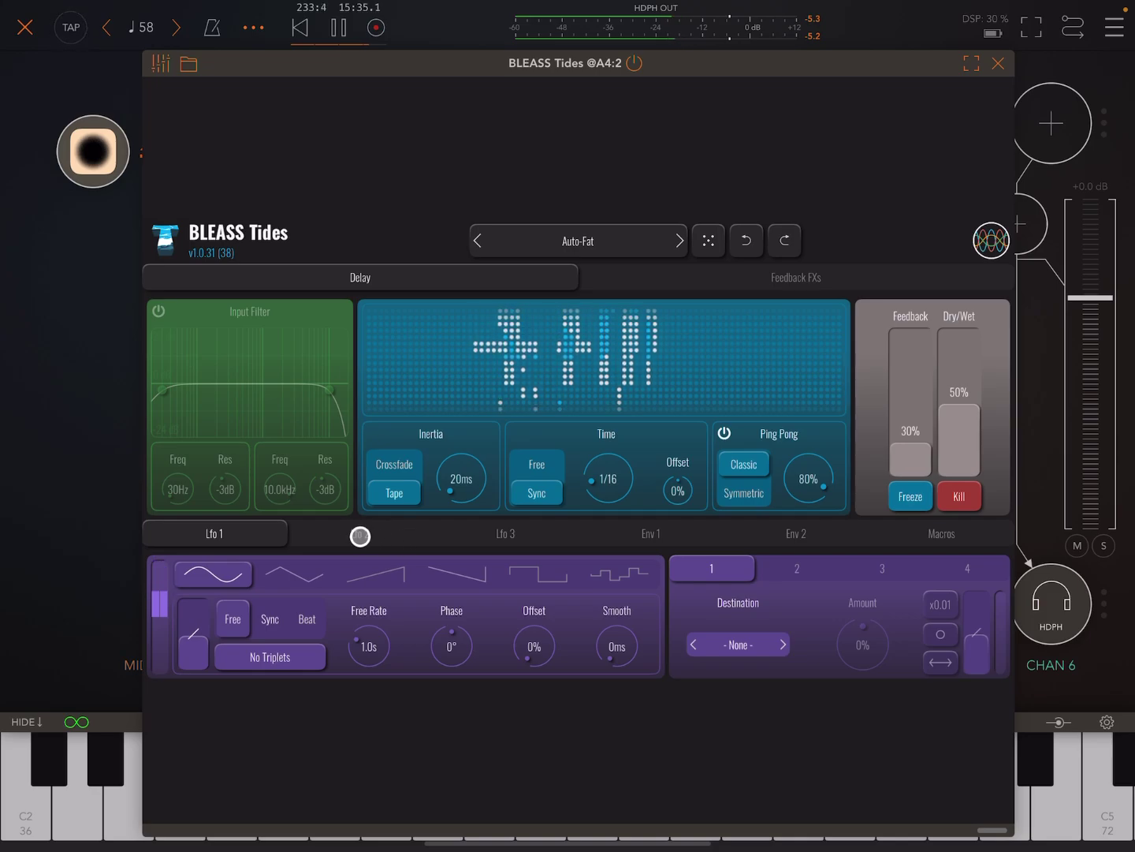
left_click(354, 535)
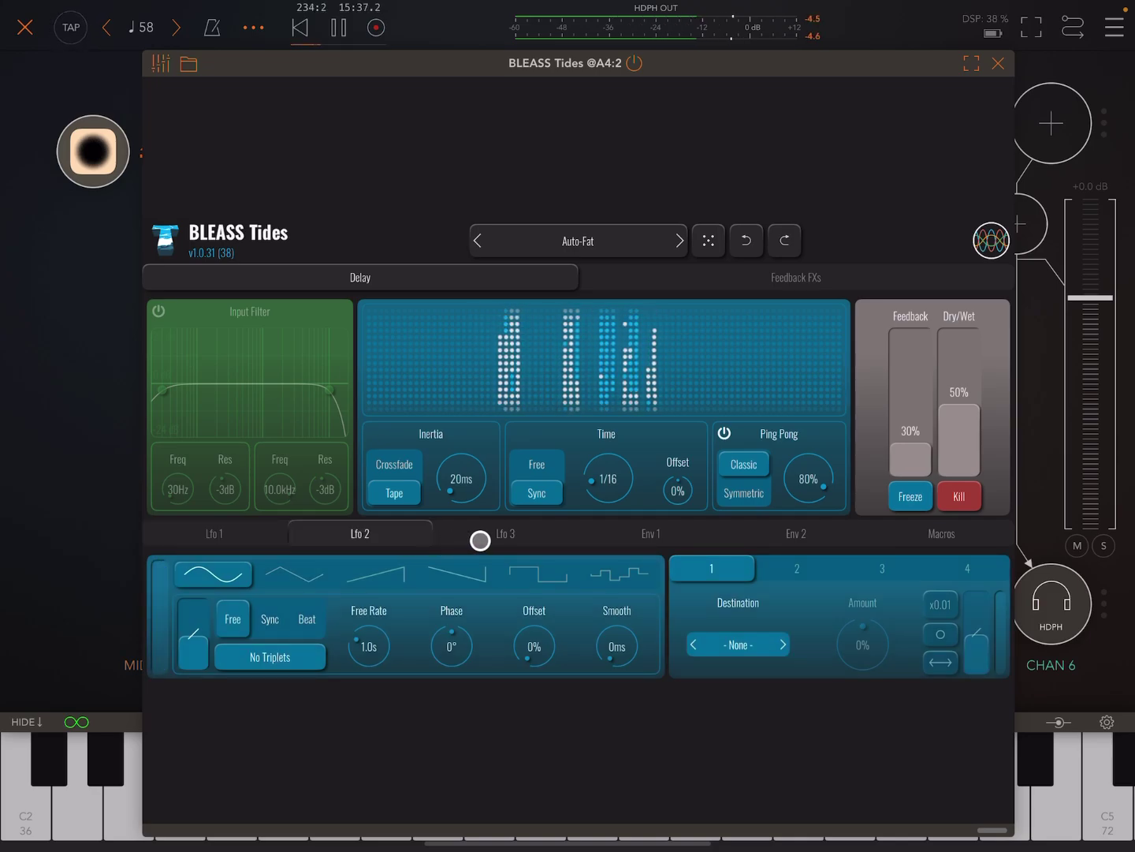
left_click(447, 540)
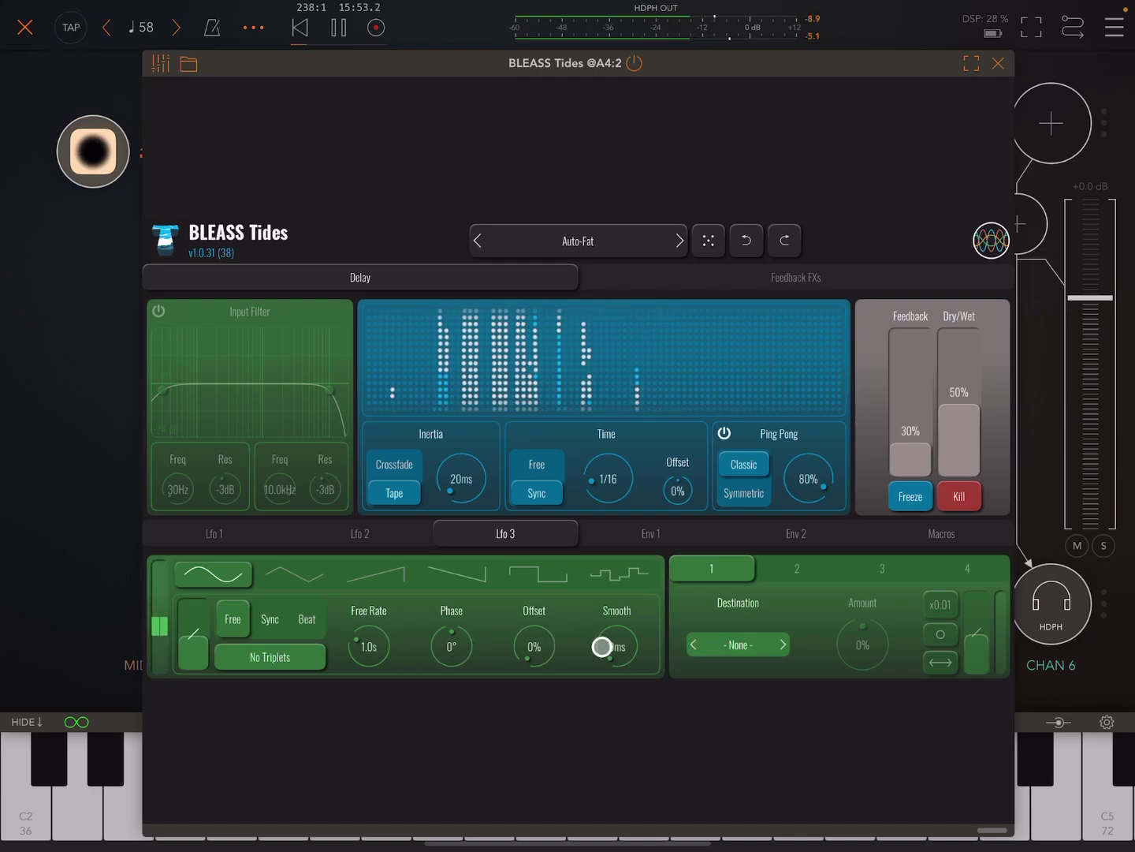
Bend LFO 3's shape into a rising curve.
left_click(190, 648)
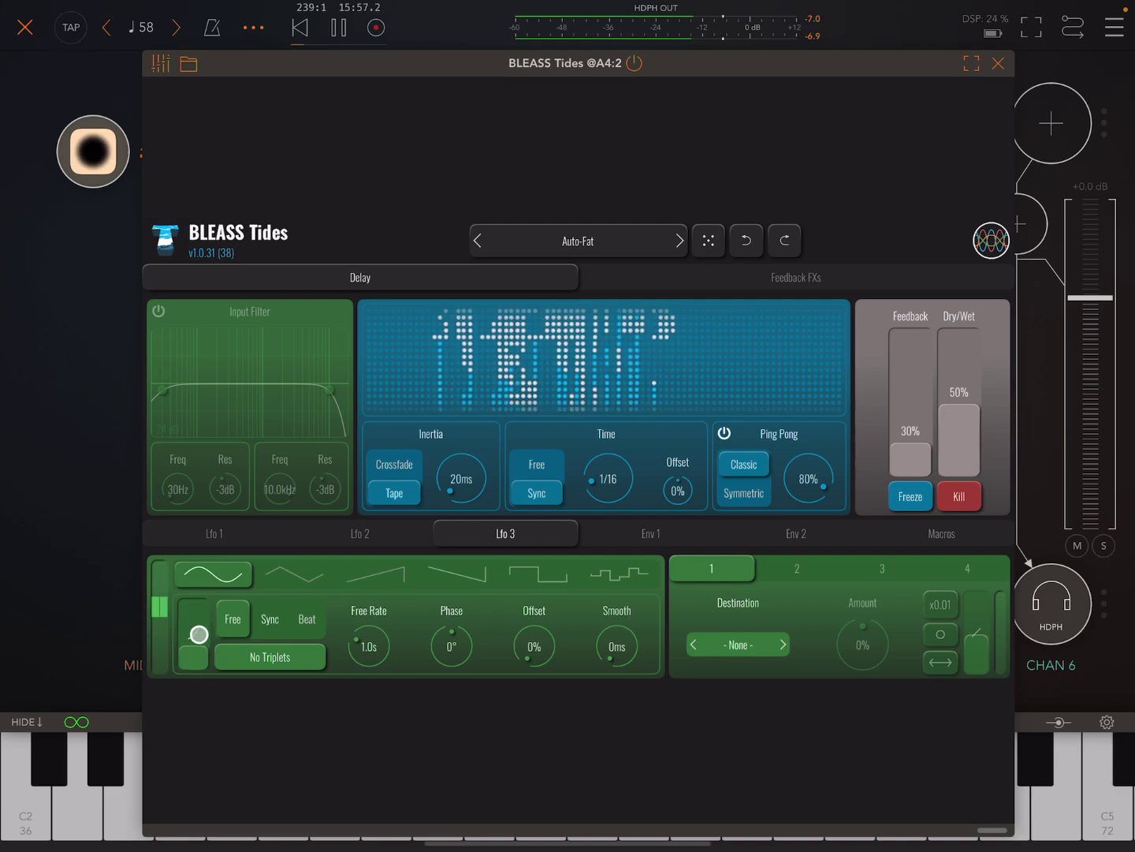
left_click(194, 638)
mouse_move(194, 659)
left_mouse_down()
mouse_move(210, 603)
mouse_move(203, 636)
mouse_move(207, 618)
left_mouse_up()
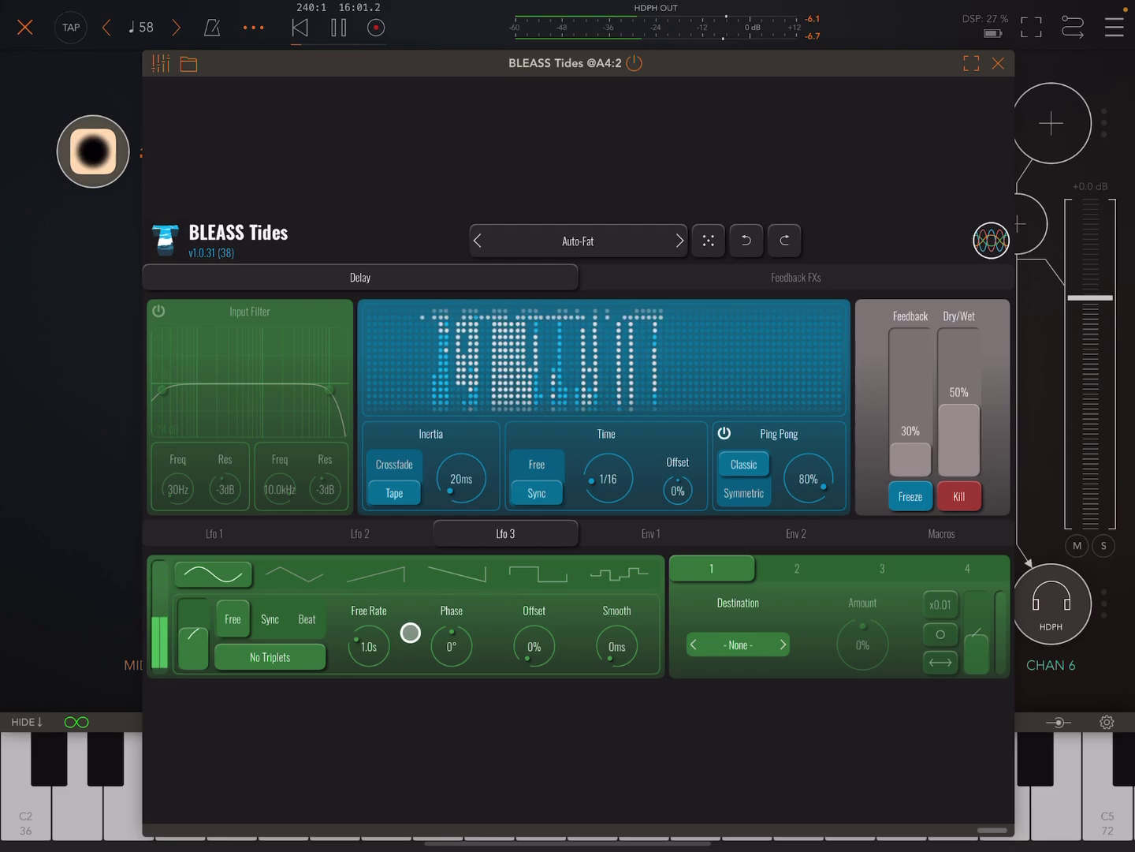
Look through the Env 1, Env 2 and Macros tabs, then return to LFO 2's settings.
left_click(627, 534)
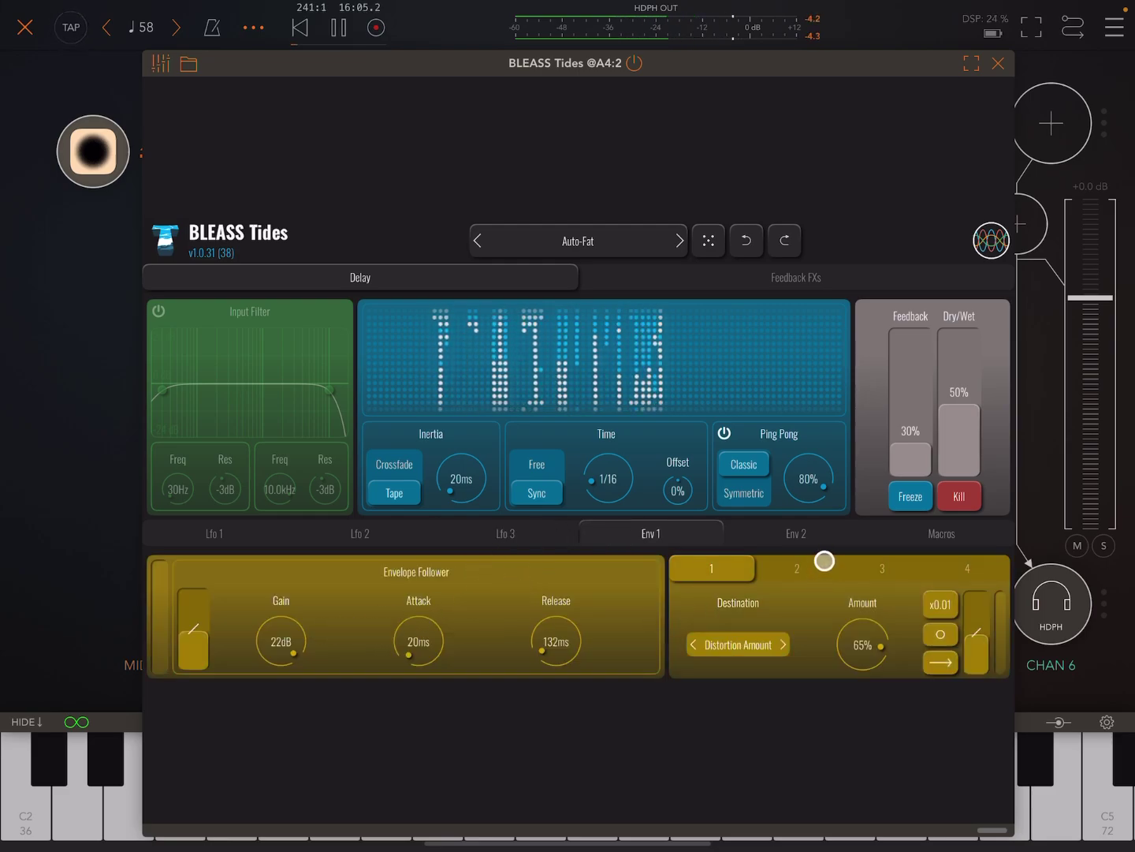
left_click(800, 536)
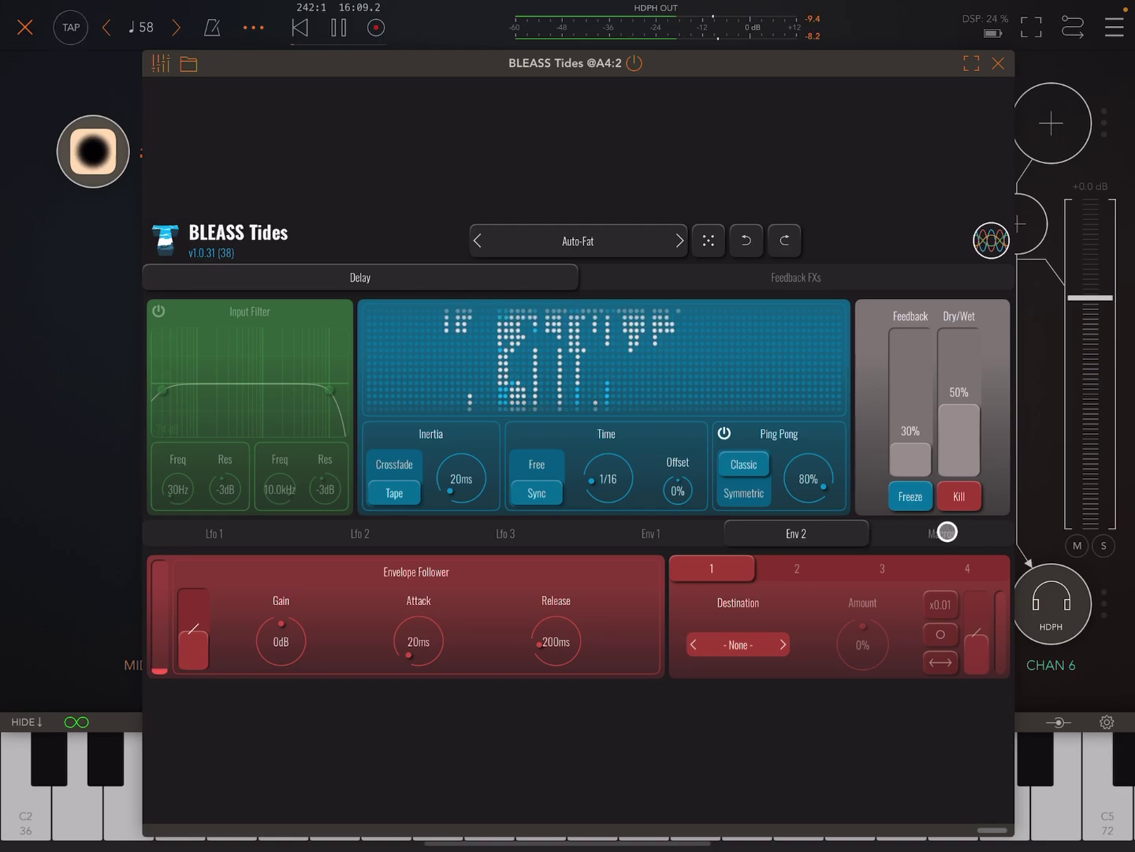
left_click(940, 533)
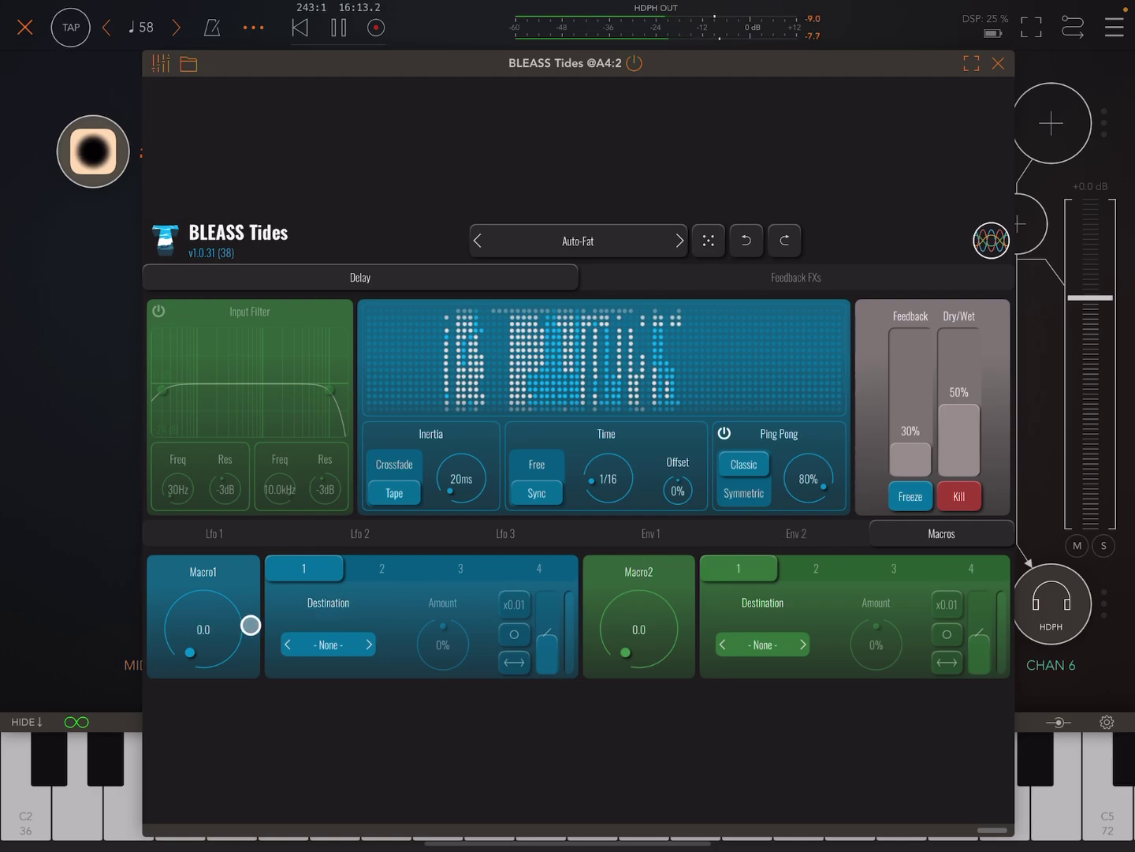
left_click(353, 539)
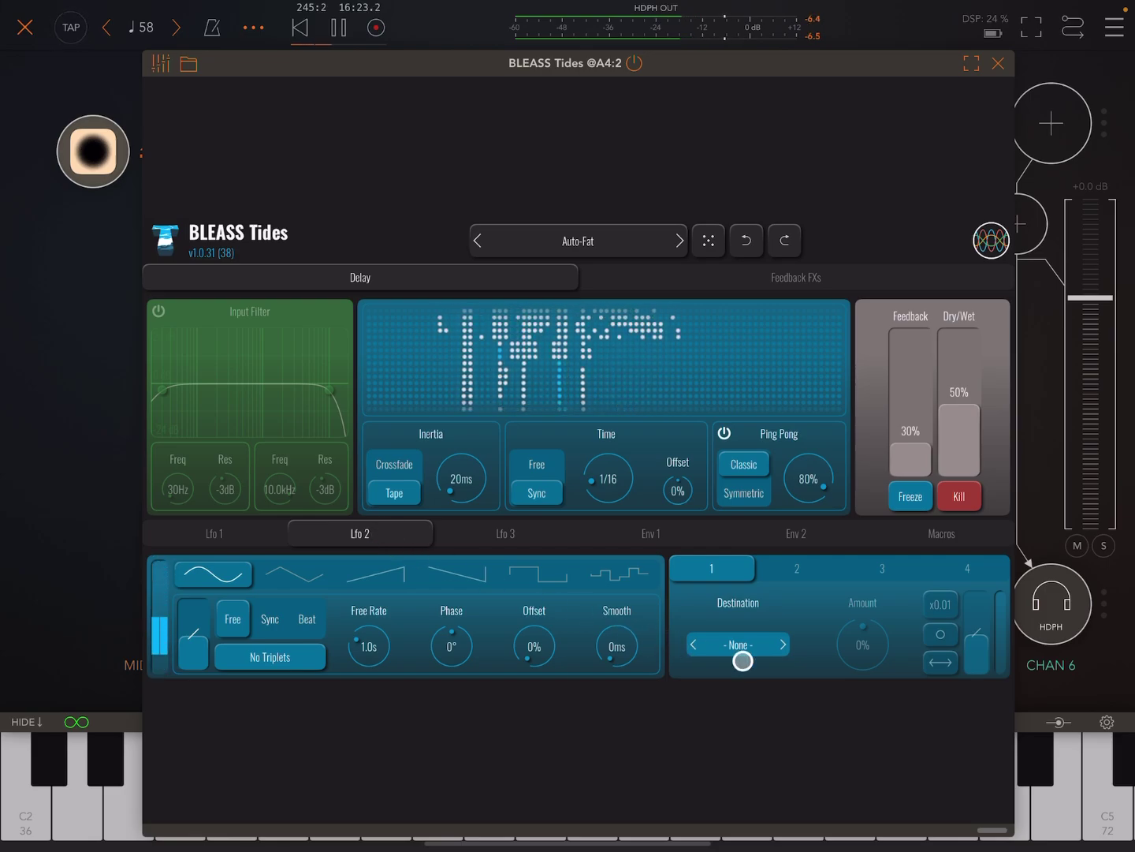
Open LFO 2's destination list and dismiss it, leaving slot 1 unassigned at 0%.
left_click(745, 647)
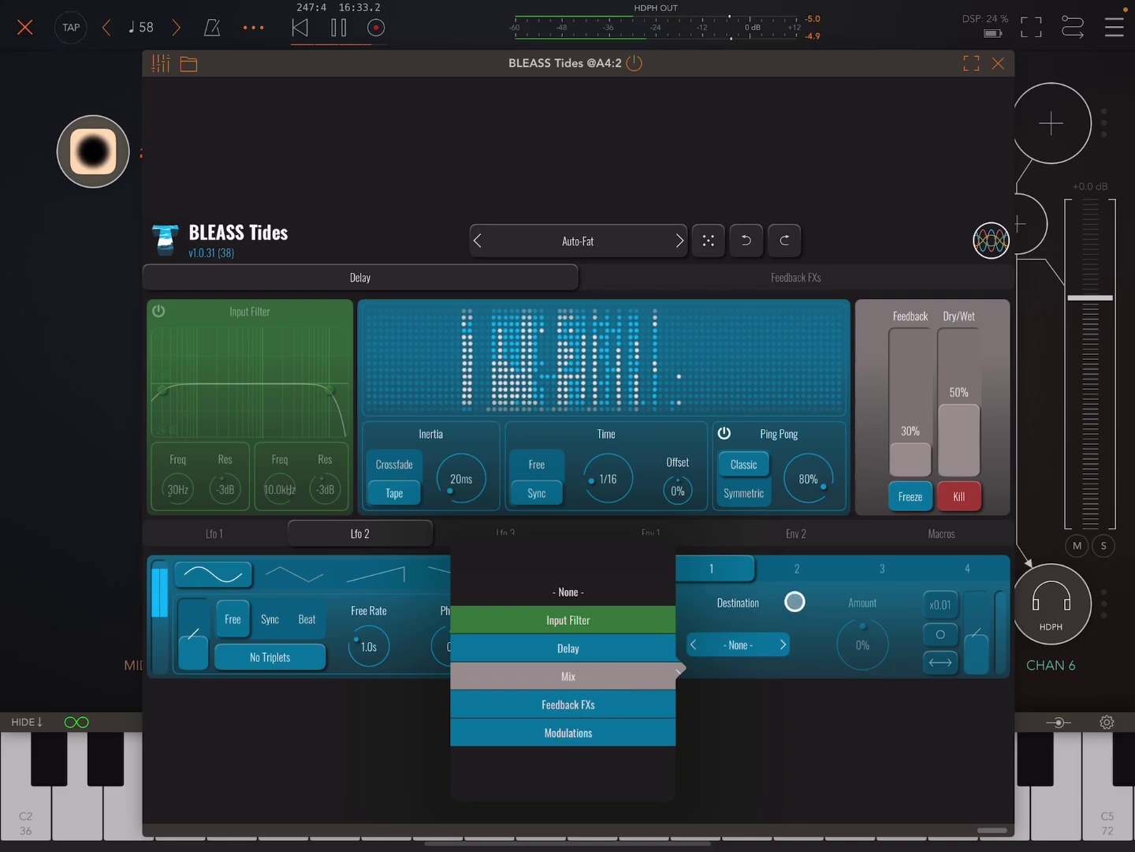
left_click(798, 601)
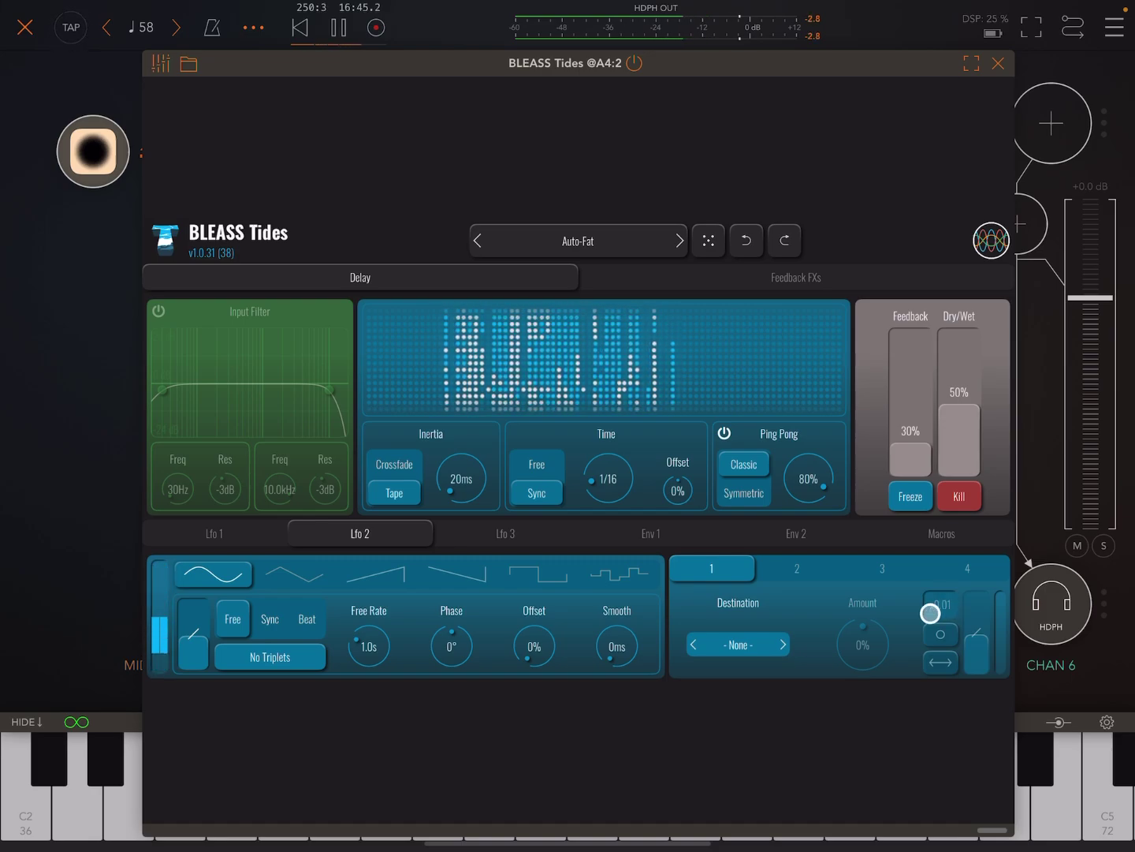
Route LFO 2 to Delay > Free Time at 100% modulation amount.
mouse_move(874, 652)
left_mouse_down()
mouse_move(857, 641)
mouse_move(746, 646)
left_mouse_up()
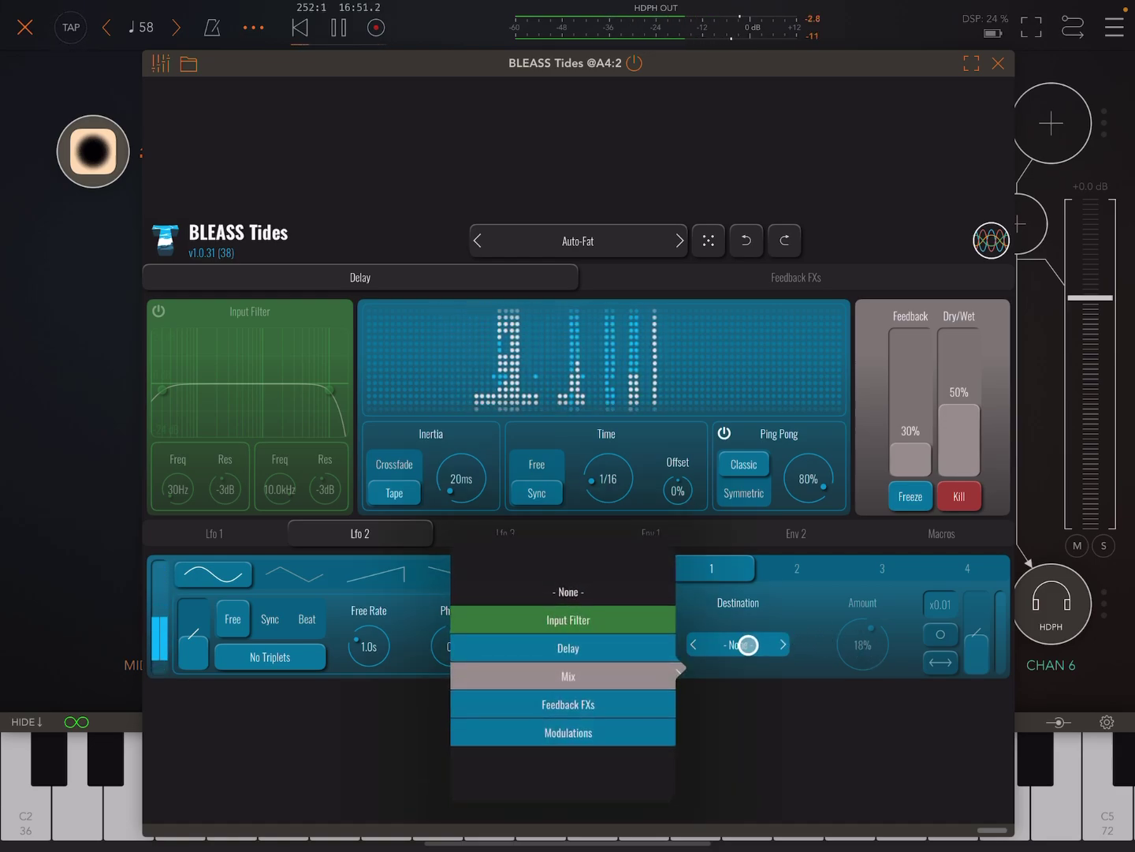
left_click(568, 648)
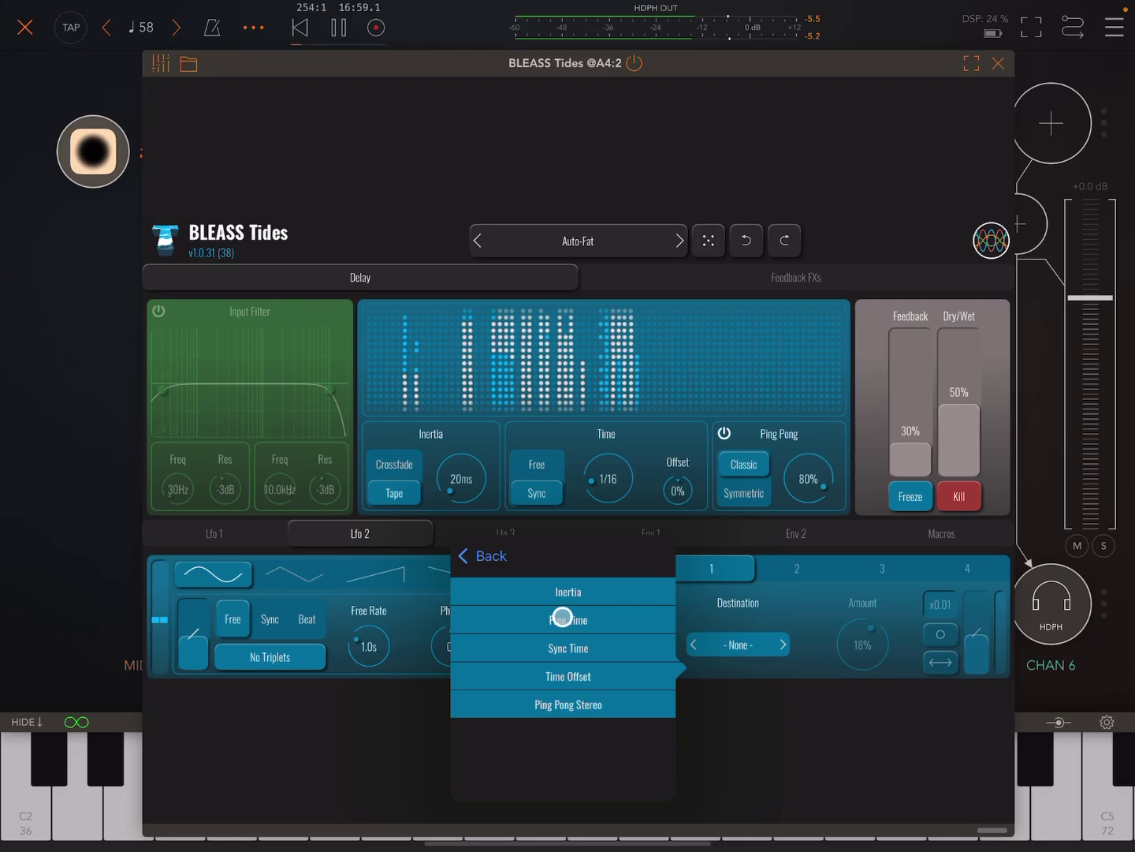
left_click(565, 620)
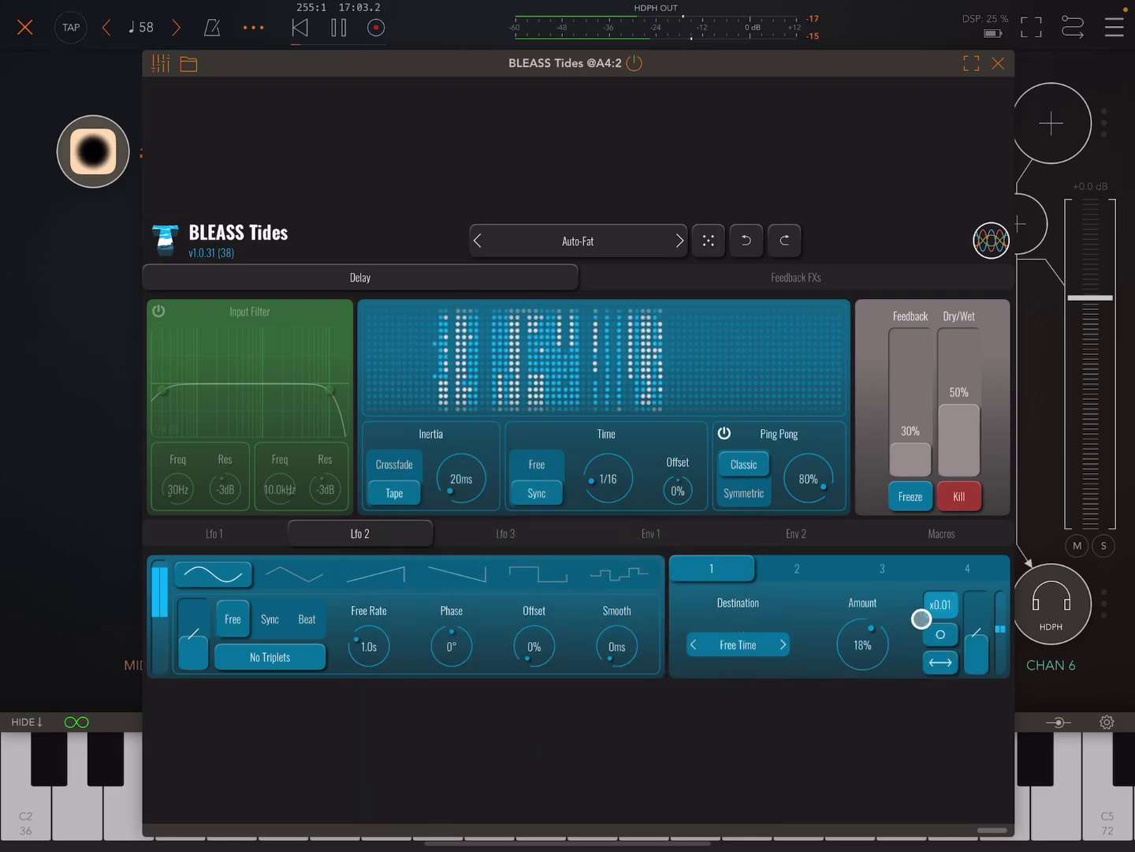
left_click_drag(880, 642, 881, 633)
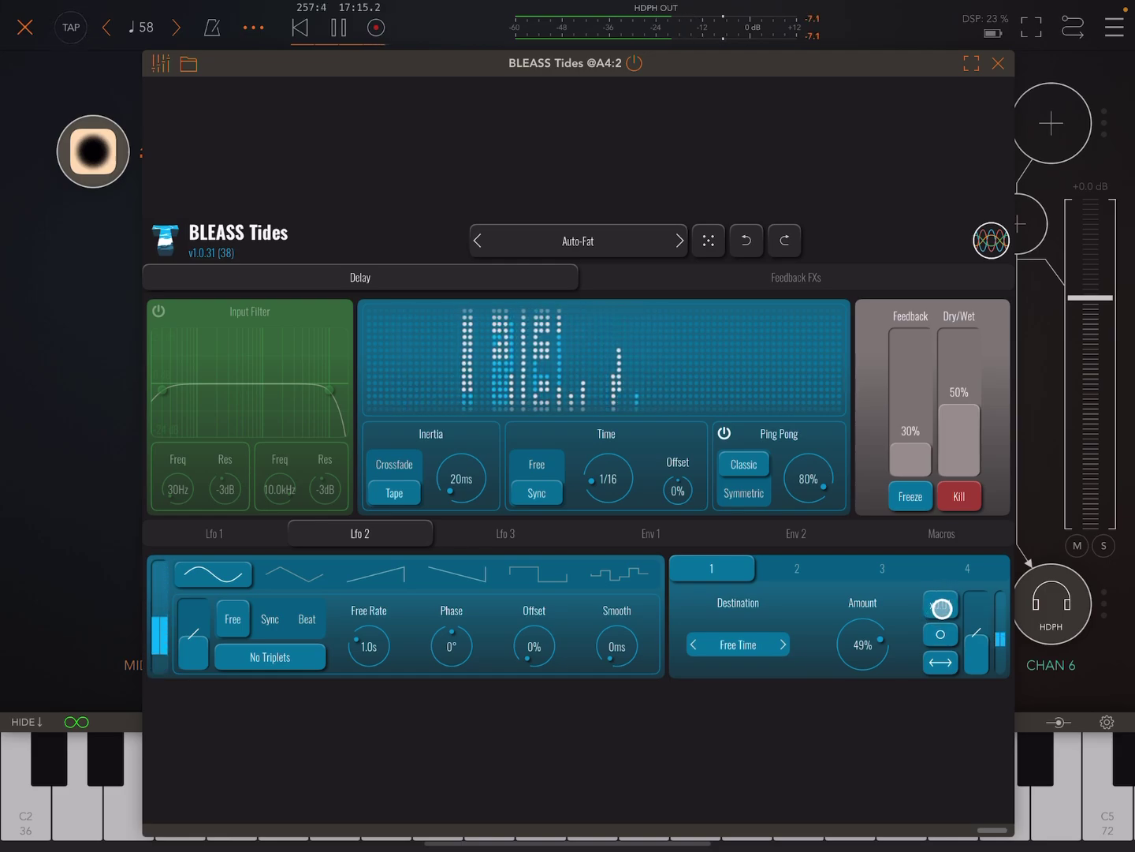
left_click_drag(869, 644, 887, 611)
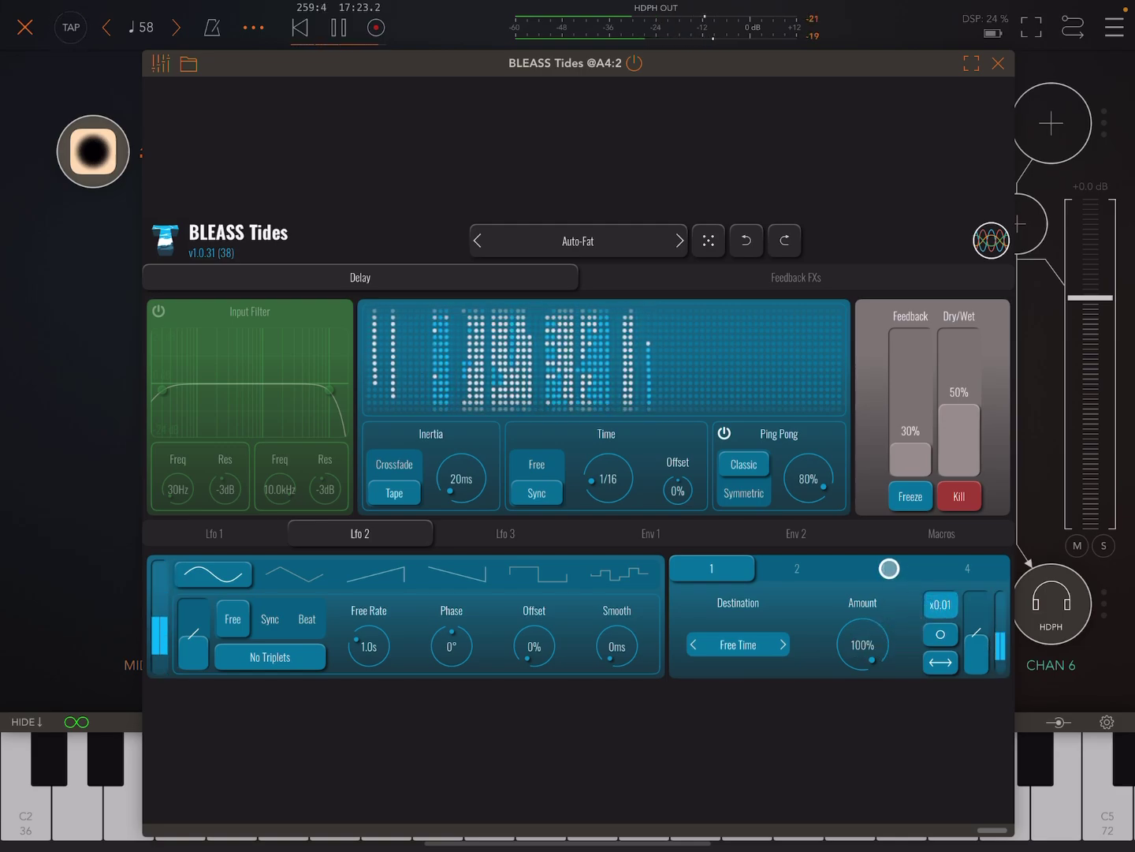
Retarget LFO 2 to Delay > Inertia and load the Back To Future preset.
left_click(760, 644)
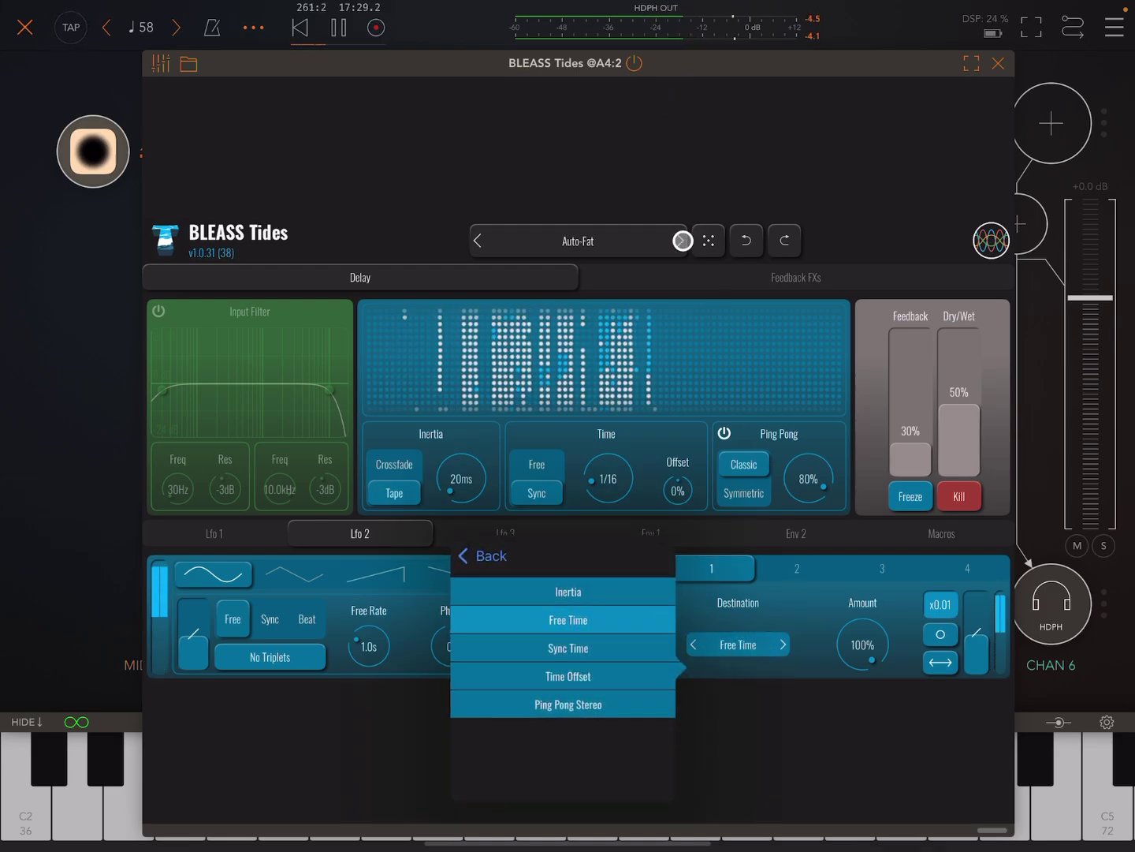
left_click(678, 240)
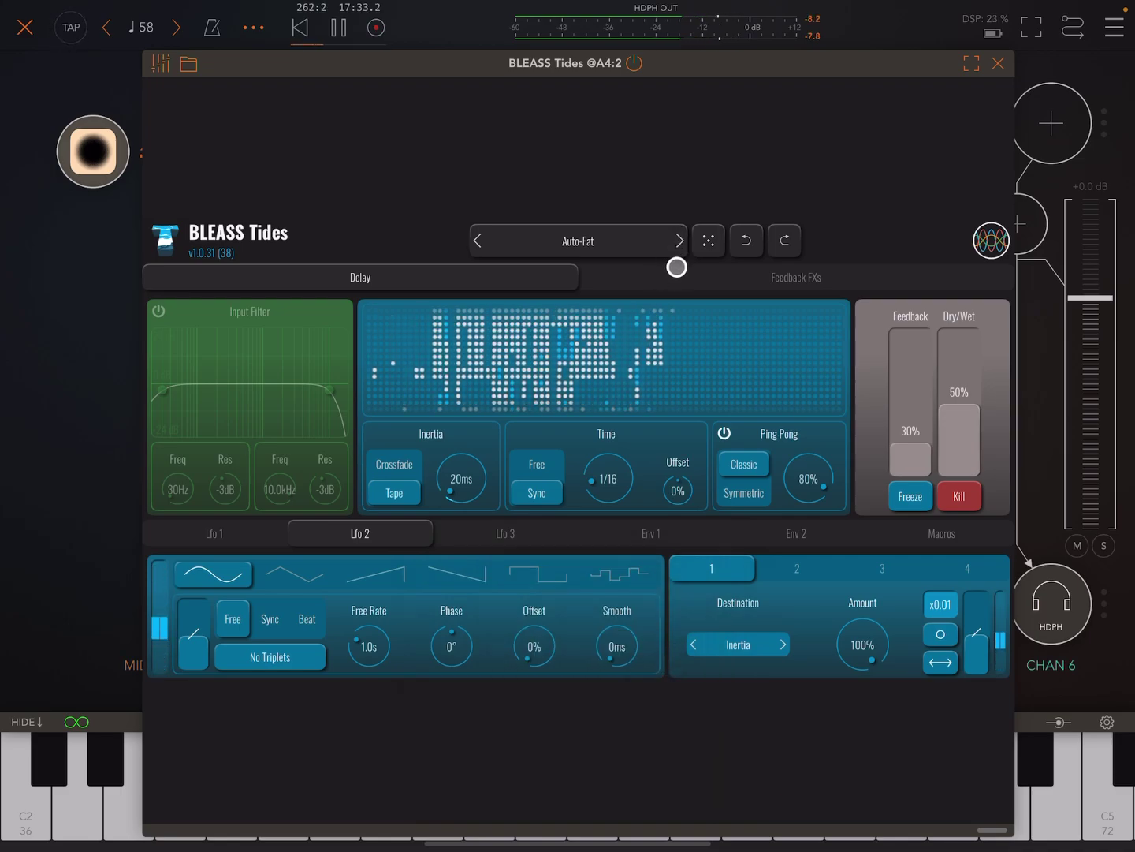
left_click(679, 241)
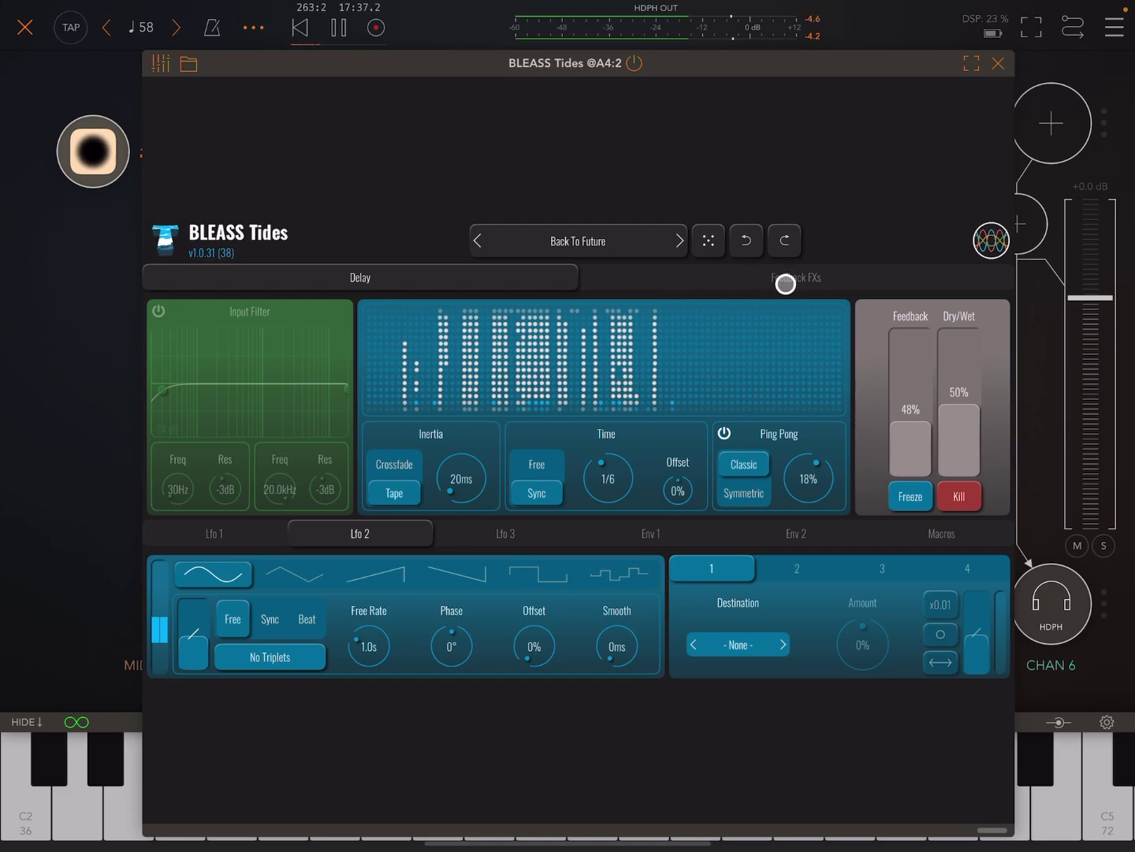
Show Back To Future's Feedback FXs chain and browse the empty-slot effect list without adding anything.
left_click(787, 283)
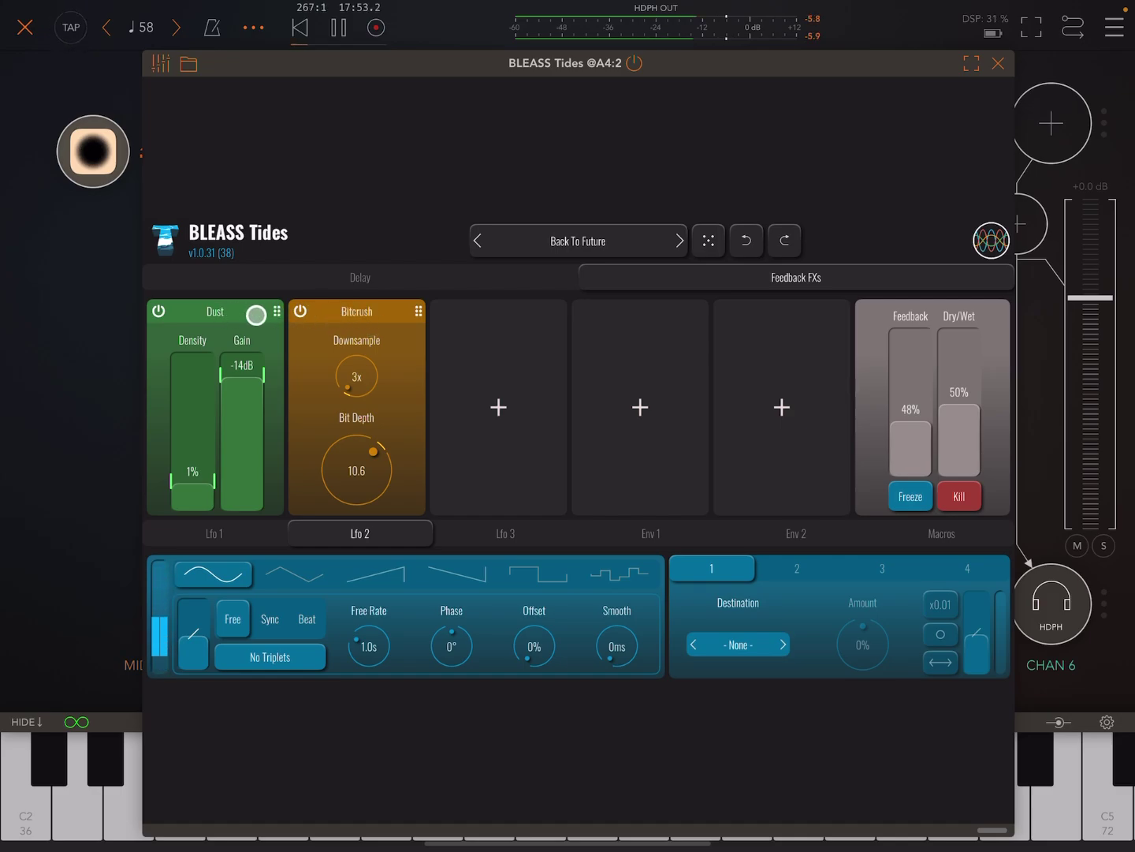
left_click(493, 407)
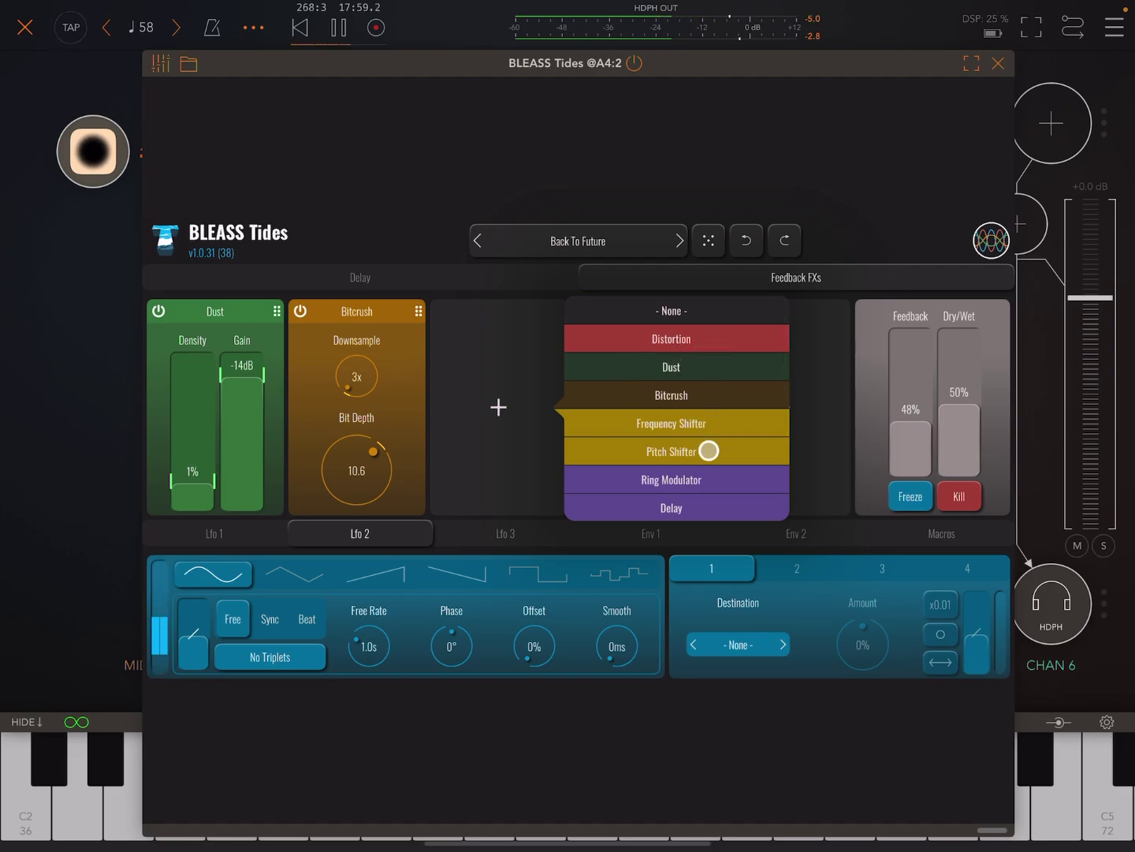
scroll(717, 474, "down", 3)
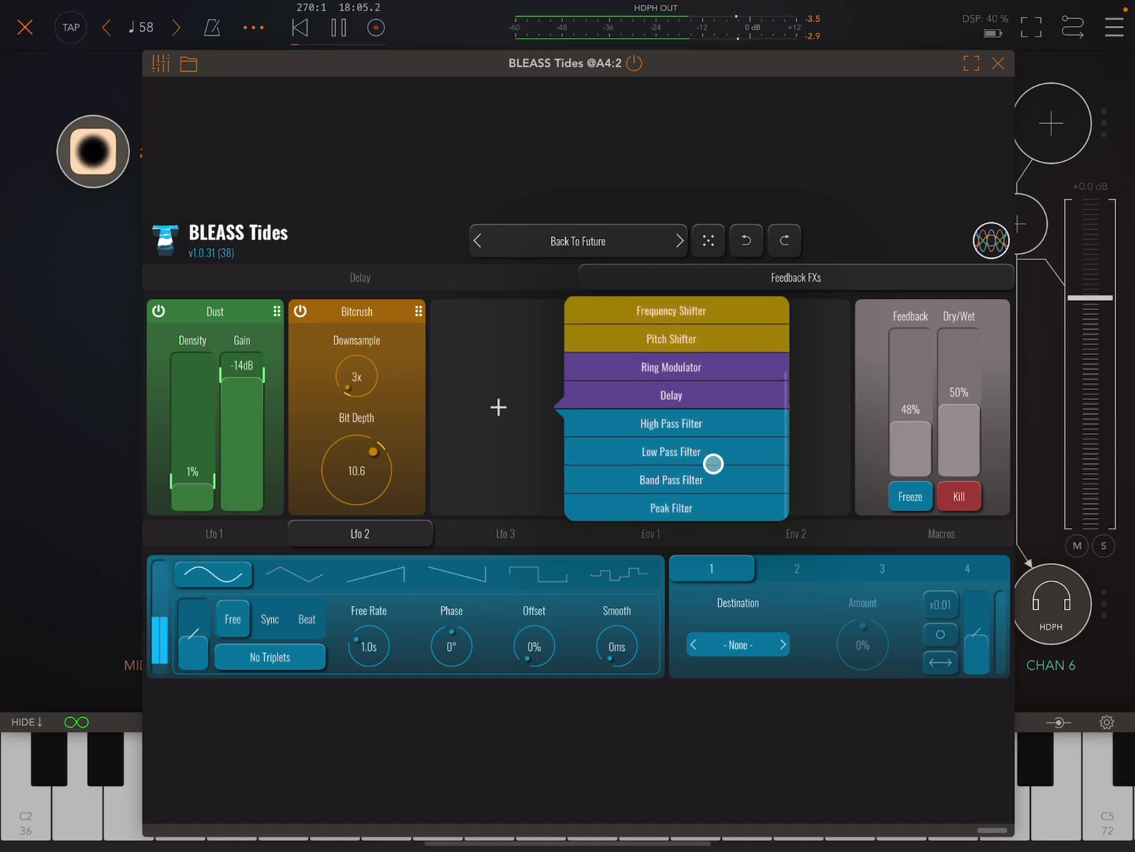
left_click(718, 486)
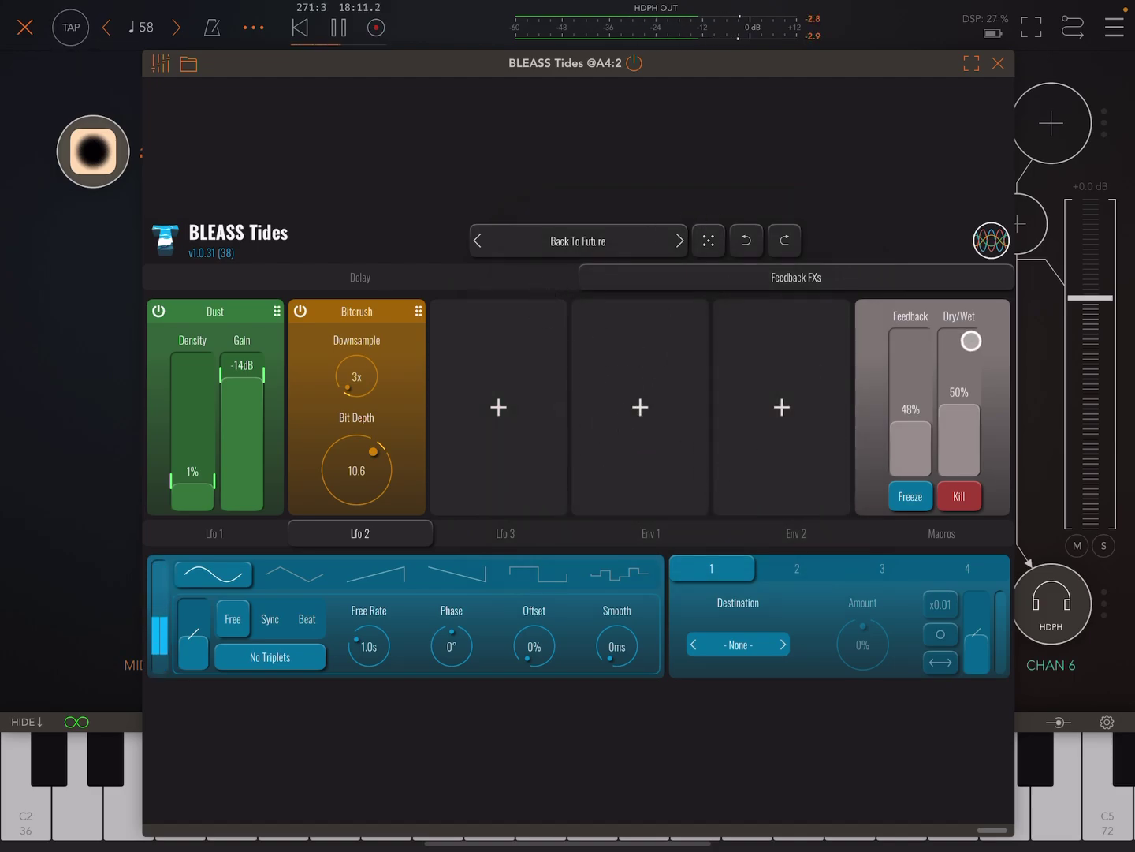
Load Bad Snap and set its Ring Modulator to 249 Hz frequency and 44% amount.
left_click(680, 241)
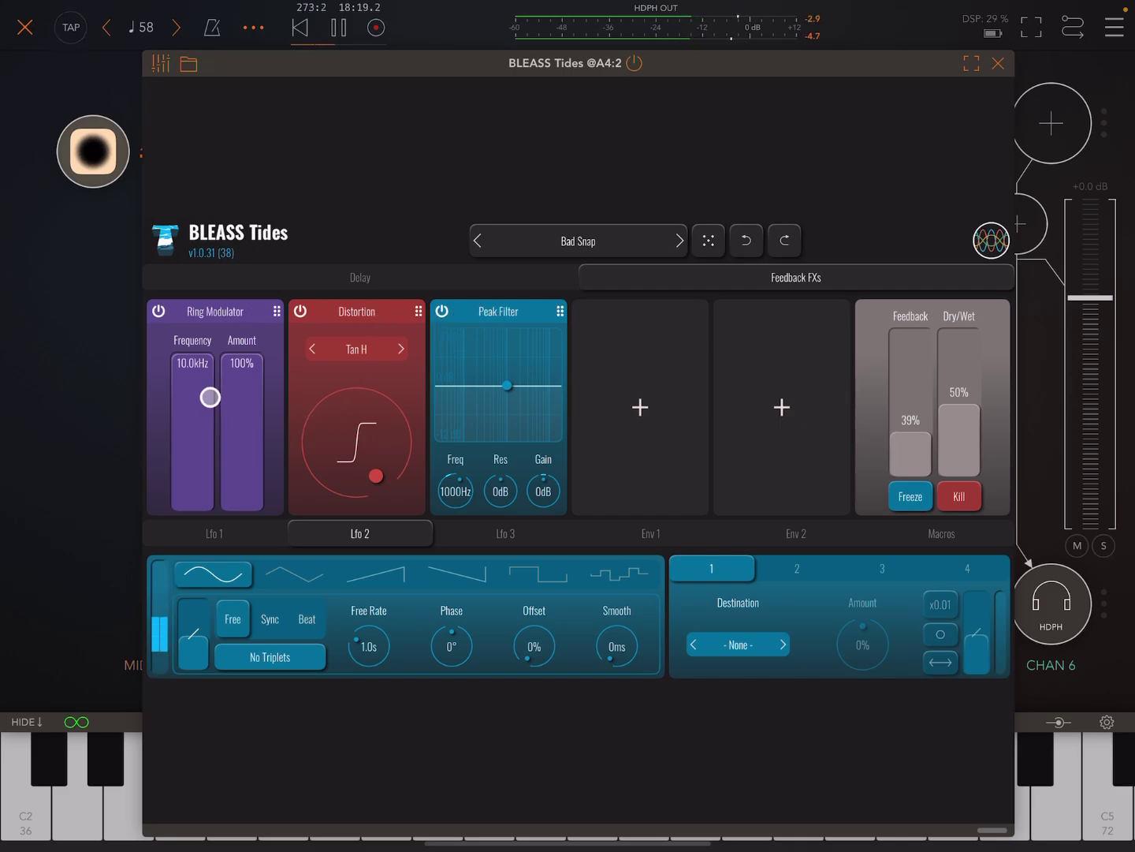
mouse_move(187, 372)
left_mouse_down()
mouse_move(186, 474)
mouse_move(190, 436)
mouse_move(190, 448)
left_mouse_up()
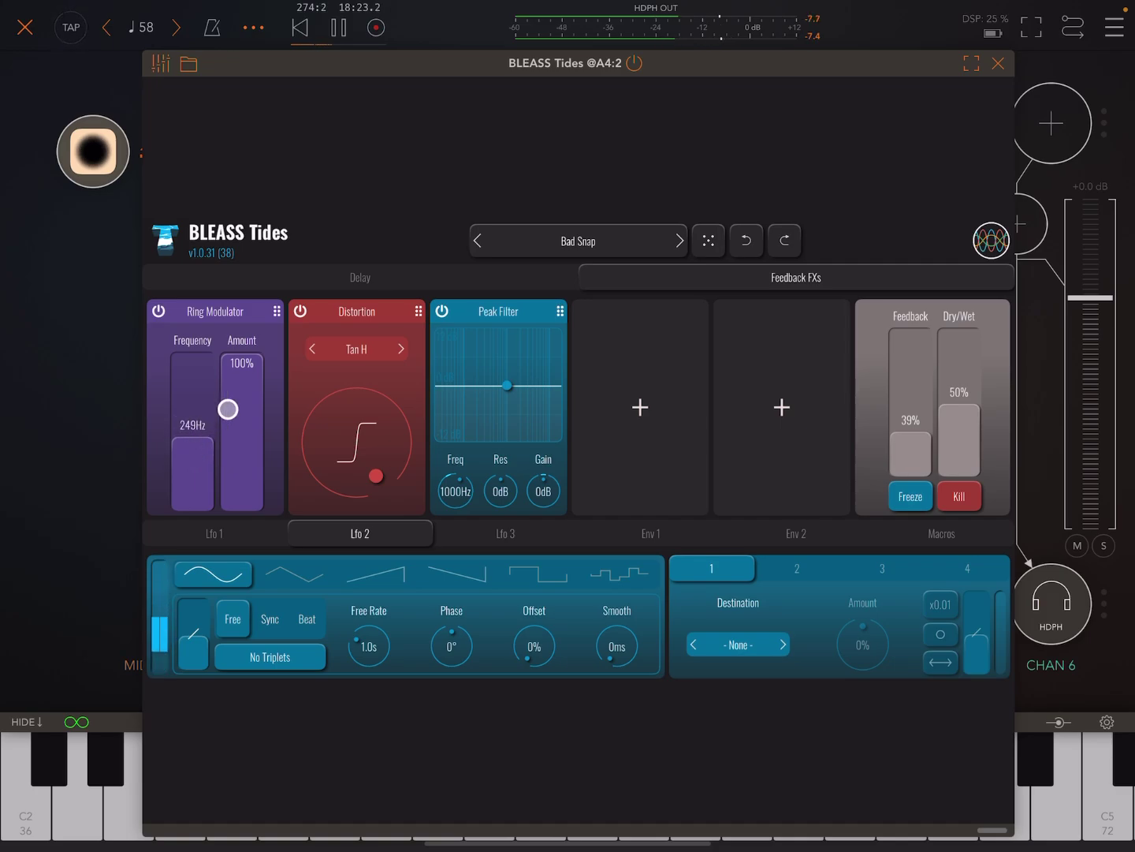
left_click_drag(237, 353, 245, 447)
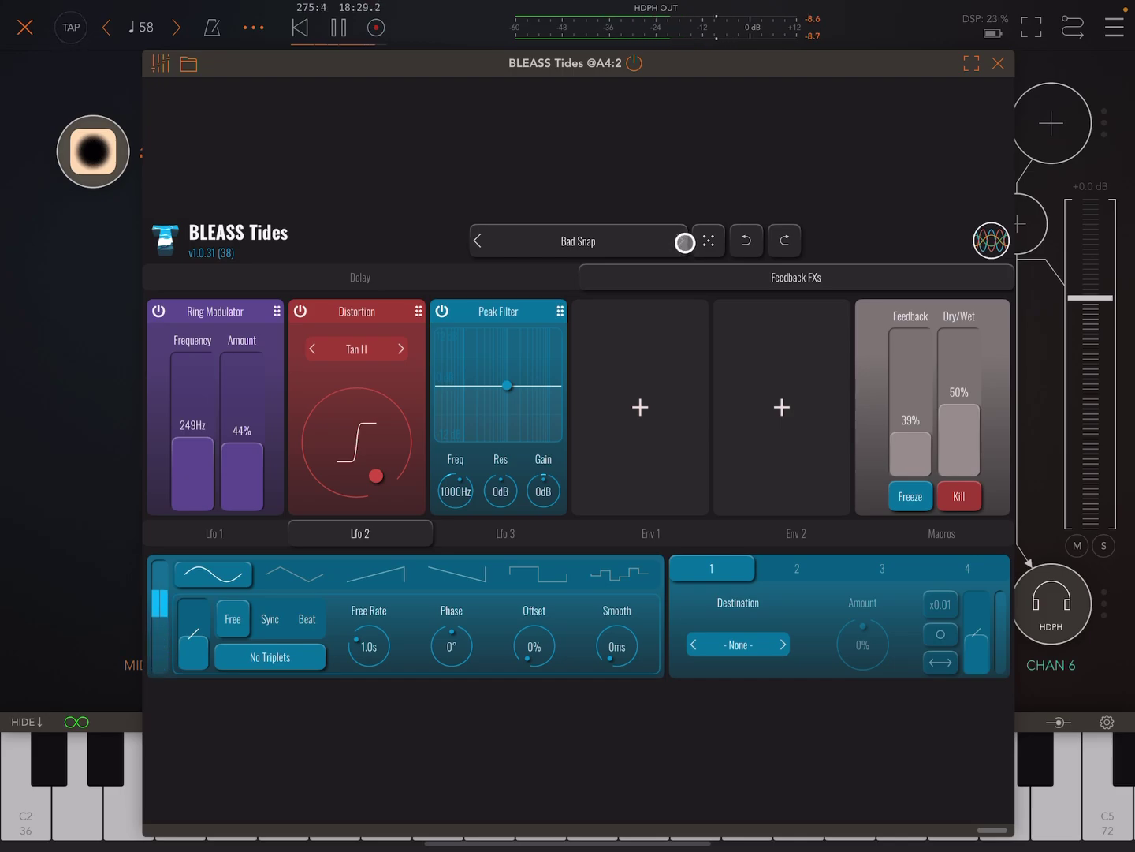
Step through Bad Vibes, Bandpass Injected and Beat Repeat's delay page to Big Feedback Riser's feedback chain.
left_click(671, 240)
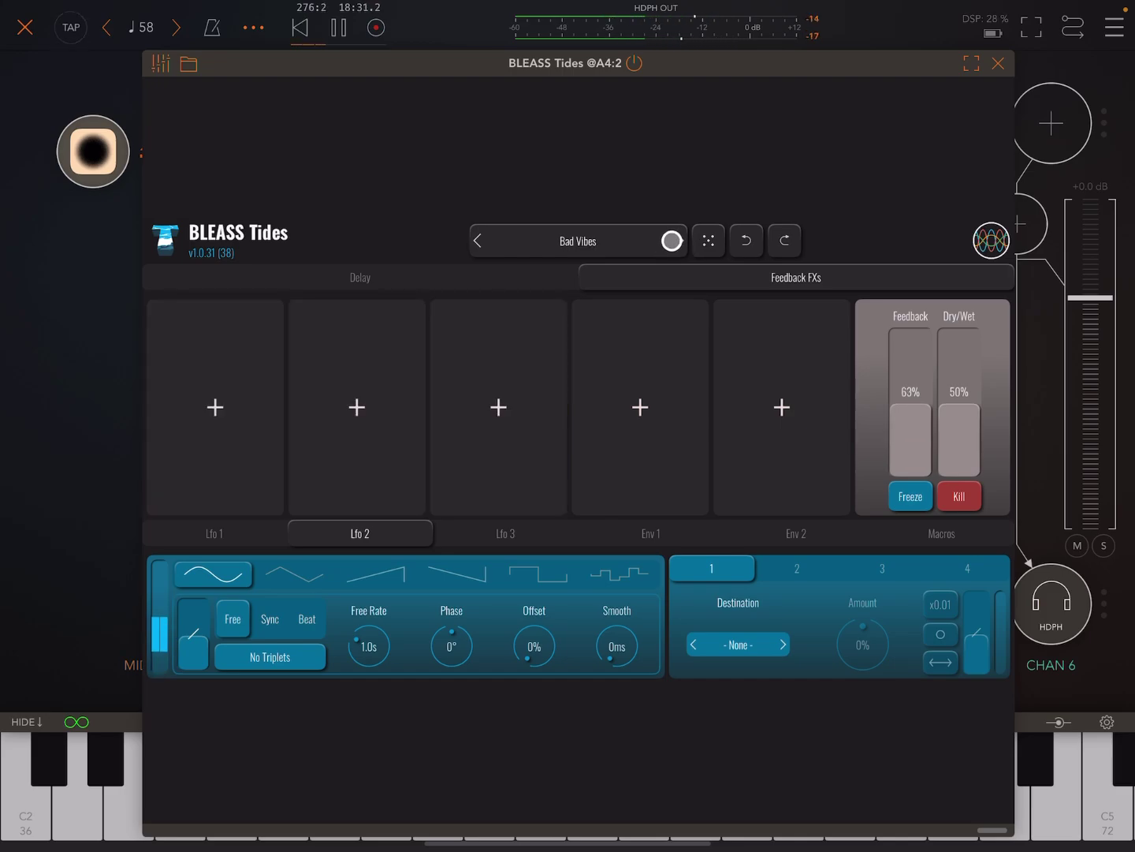
left_click(671, 241)
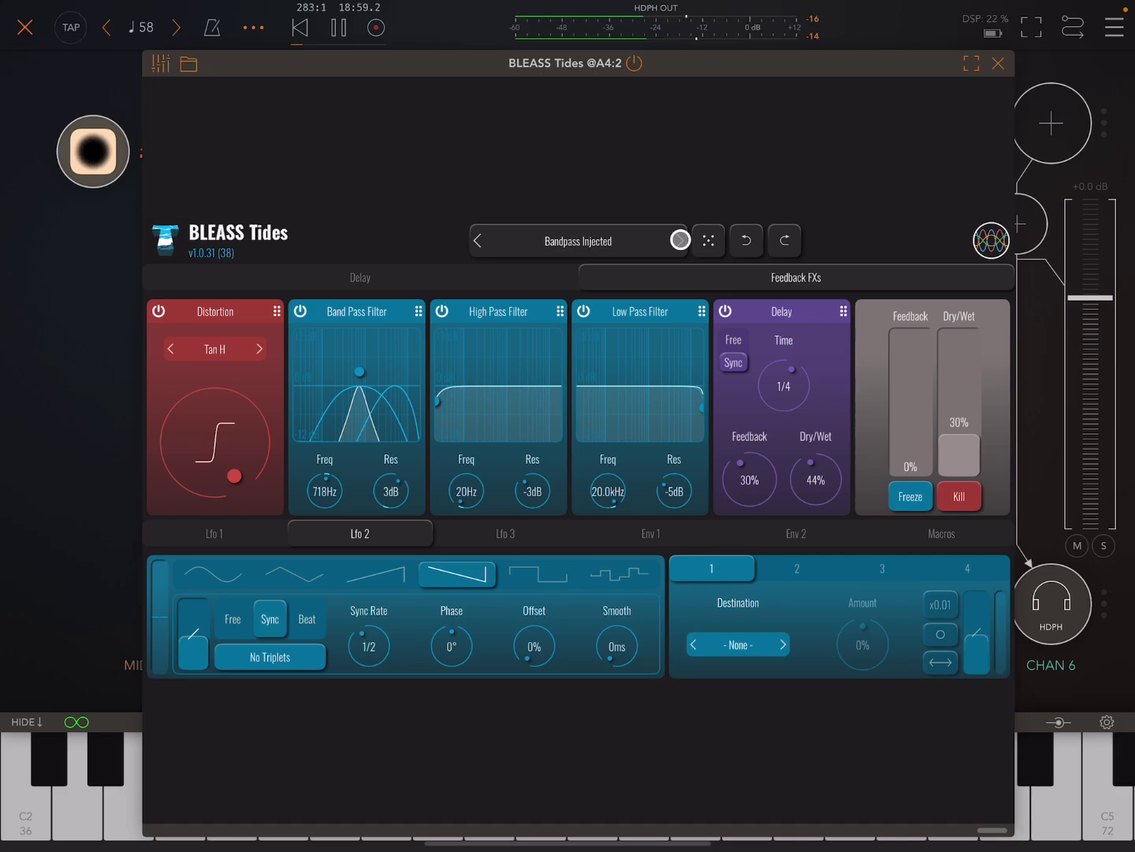
left_click(680, 239)
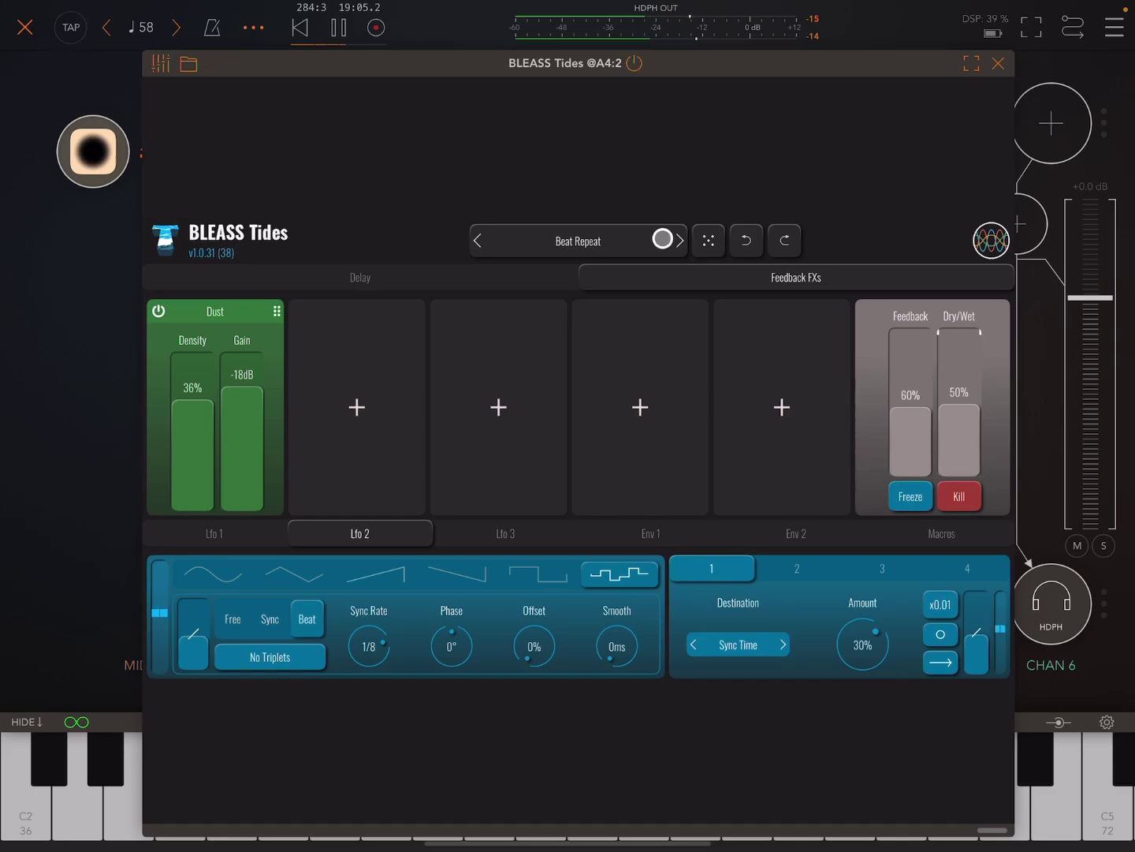
left_click(488, 283)
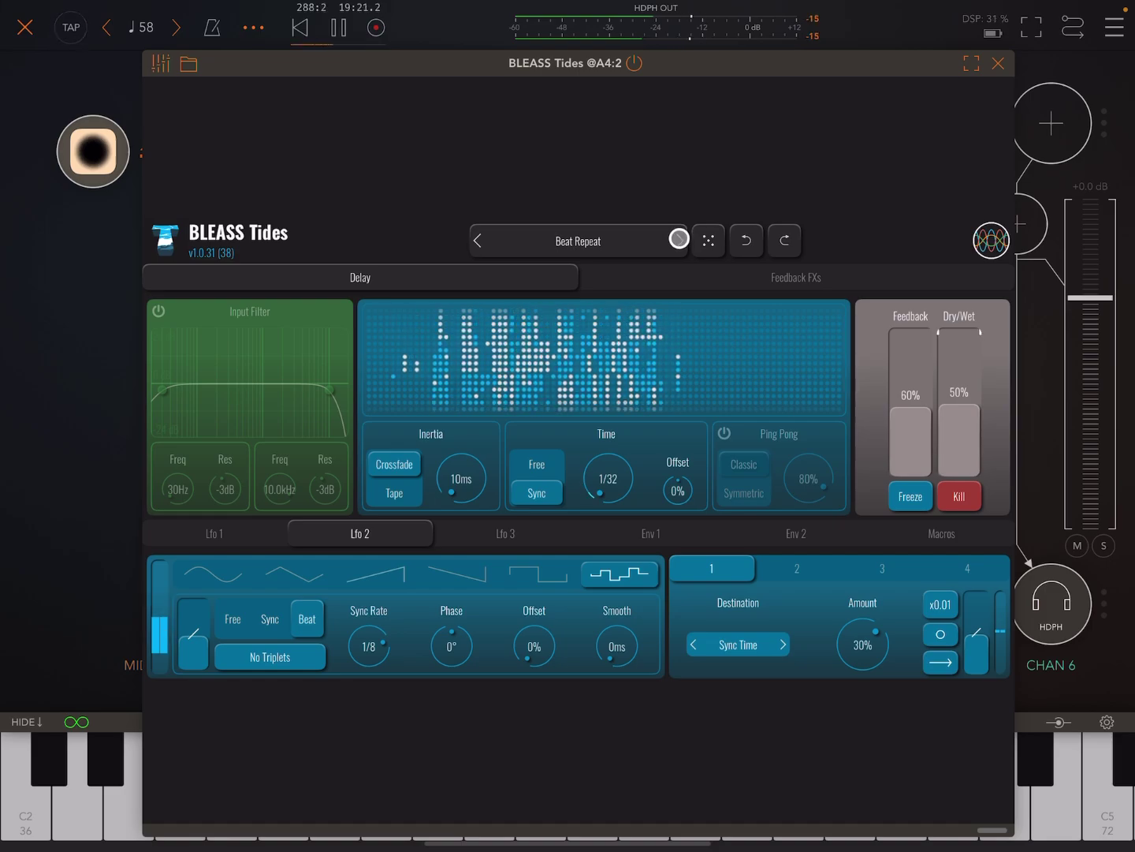
left_click(680, 253)
left_click(677, 280)
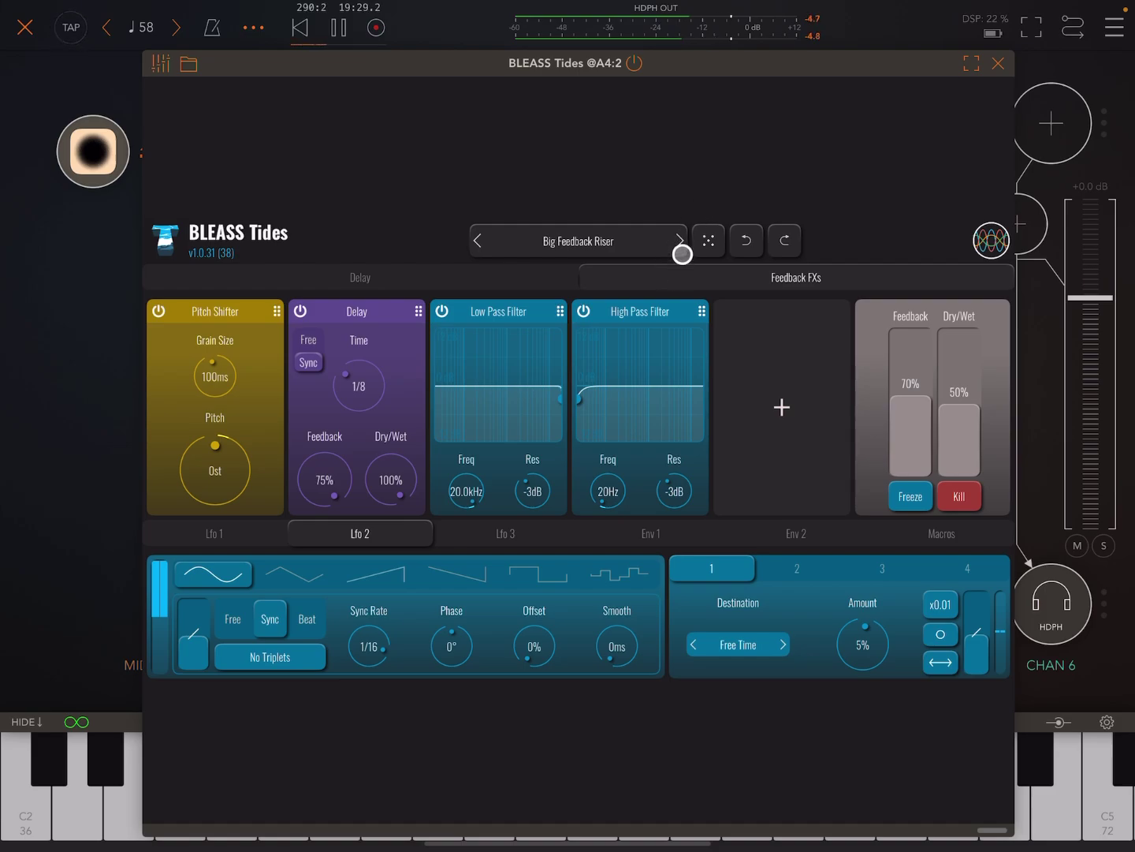
Advance through Bongo Loop, Brick Ducker, Calague, Chaos Delay and Clap Thickener to Classic Distortion Delay.
left_click(676, 240)
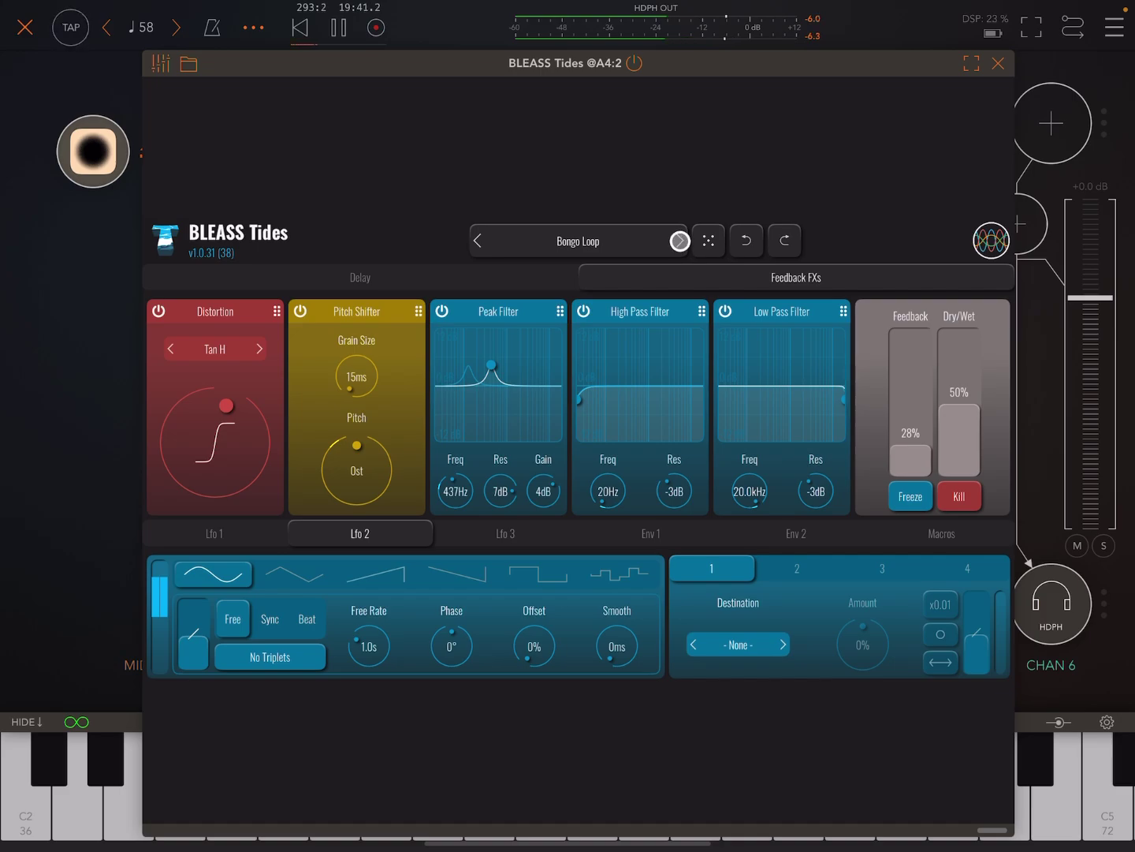
left_click(680, 241)
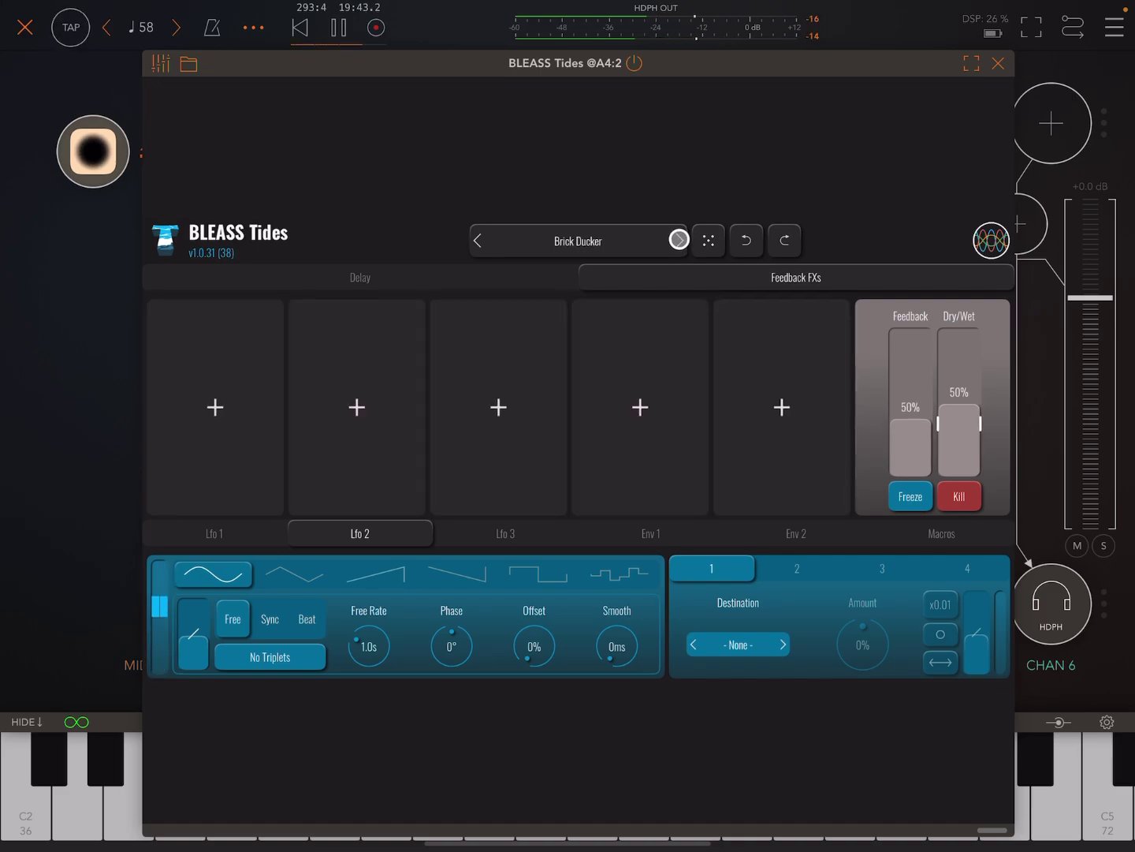
left_click(679, 239)
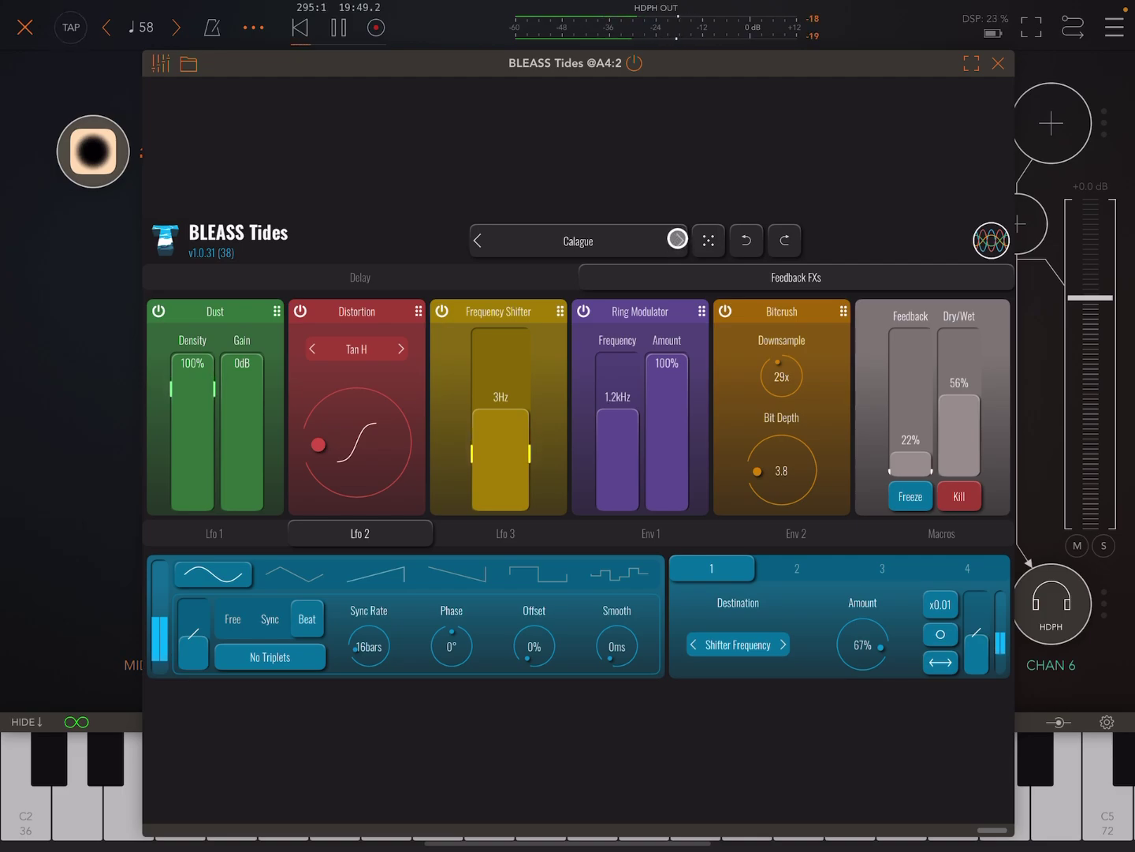
left_click(678, 238)
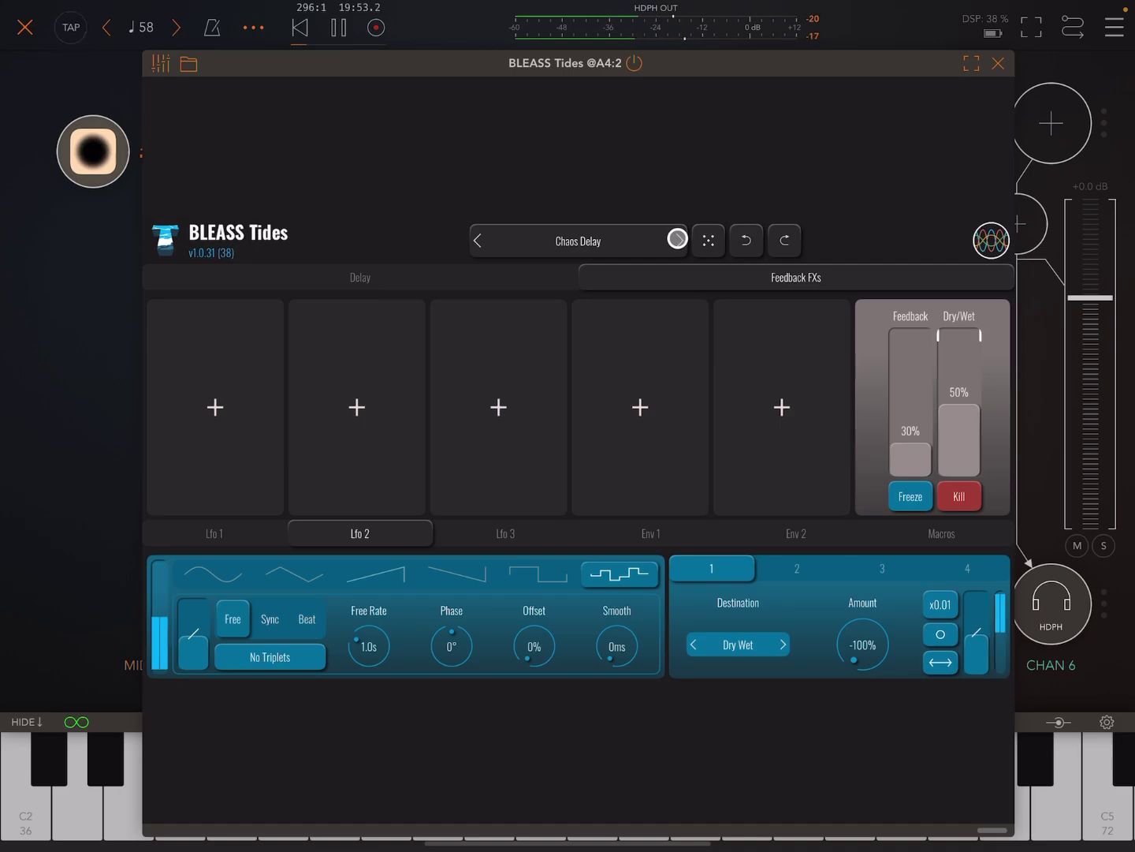
left_click(677, 238)
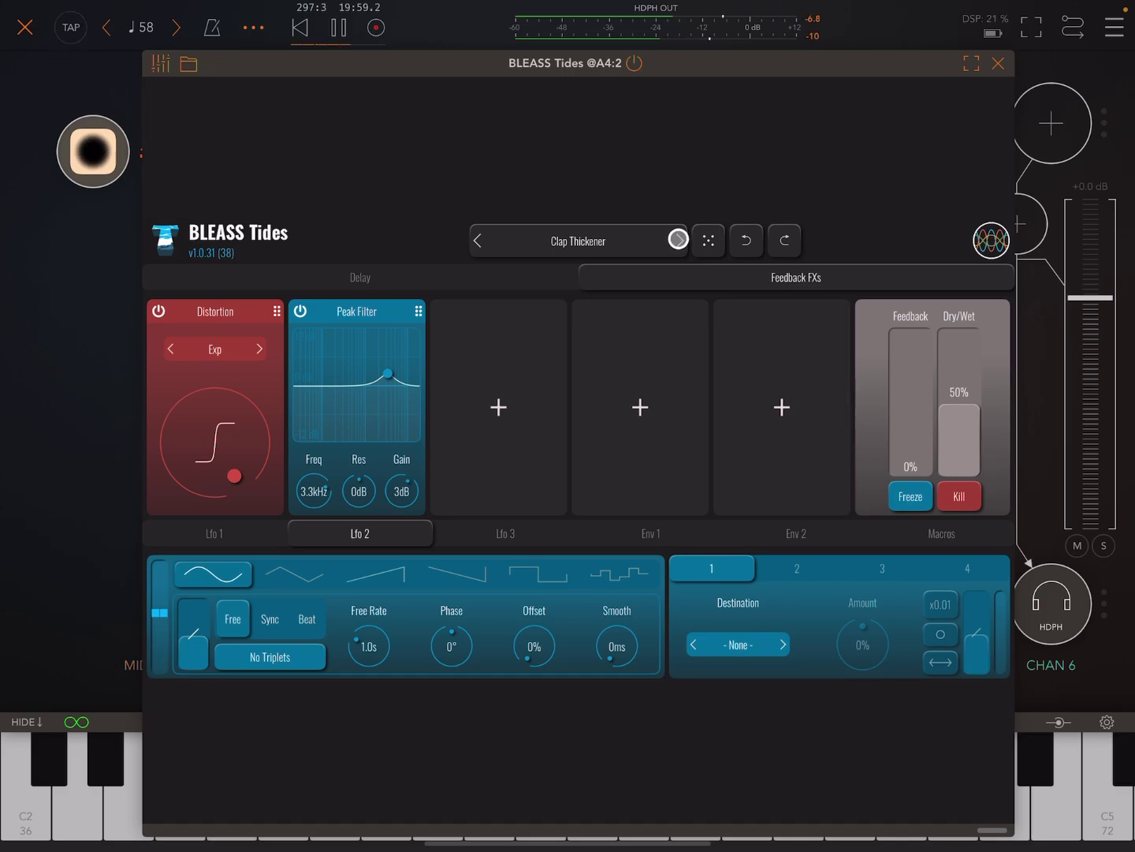
left_click(678, 238)
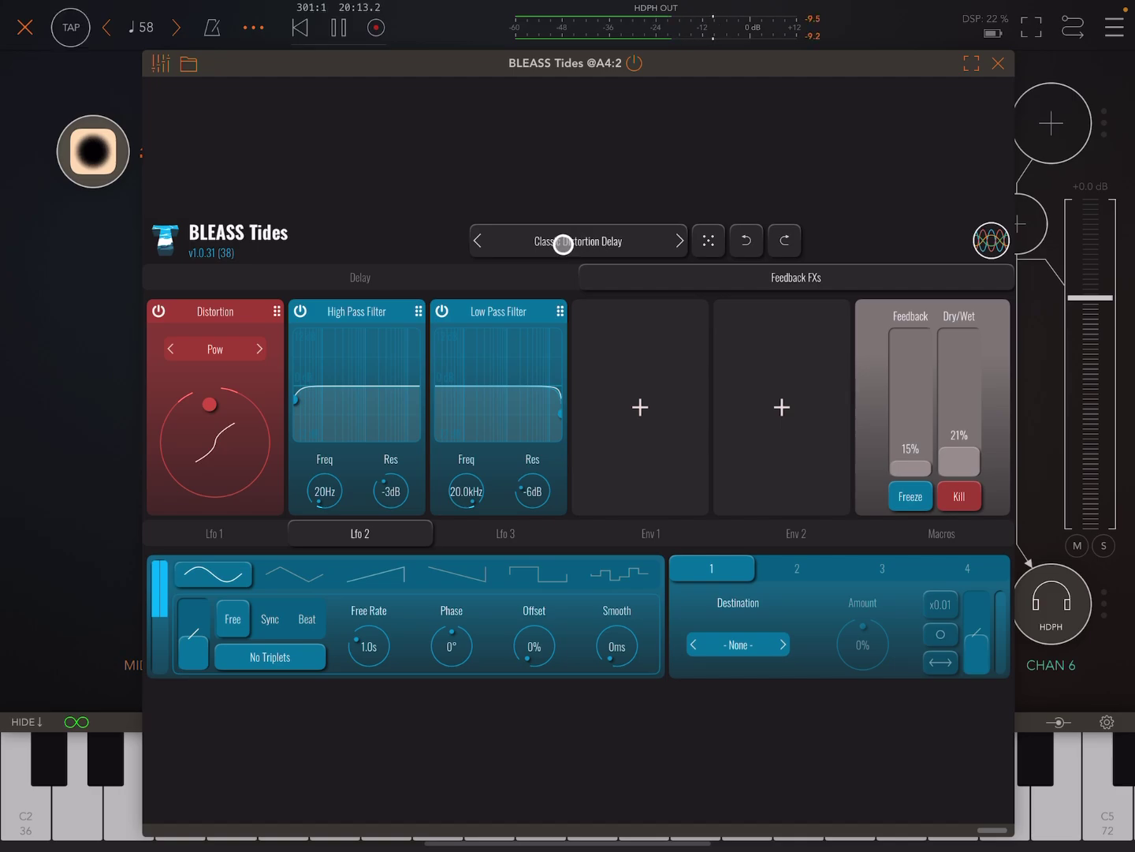
left_click(584, 241)
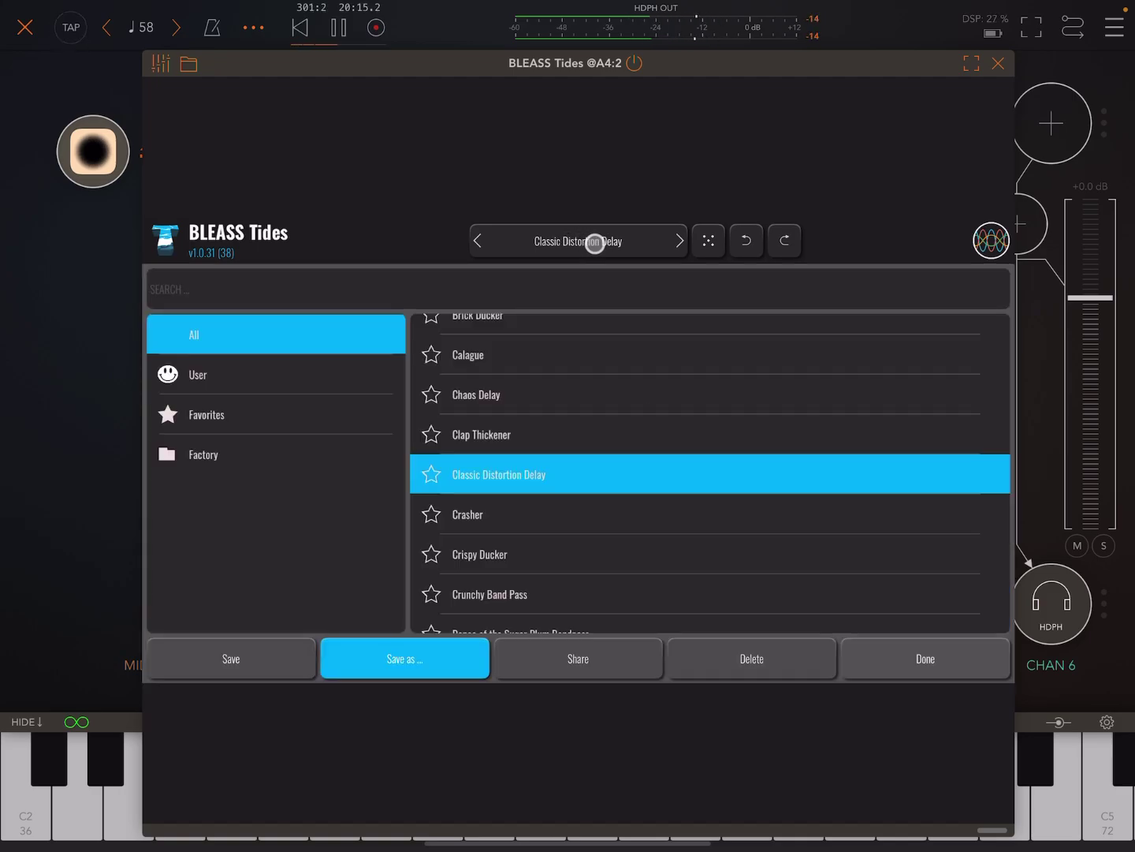
scroll(710, 473, "down", 1)
scroll(709, 474, "down", 2)
scroll(709, 473, "down", 3)
scroll(710, 473, "down", 4)
scroll(710, 473, "down", 2)
scroll(709, 473, "down", 5)
scroll(710, 473, "down", 5)
scroll(710, 473, "down", 3)
scroll(709, 473, "down", 5)
scroll(710, 473, "down", 1)
scroll(710, 473, "down", 1)
scroll(710, 473, "up", 2)
scroll(710, 473, "up", 3)
scroll(710, 473, "up", 5)
scroll(710, 473, "up", 5)
scroll(709, 473, "up", 3)
left_click(926, 659)
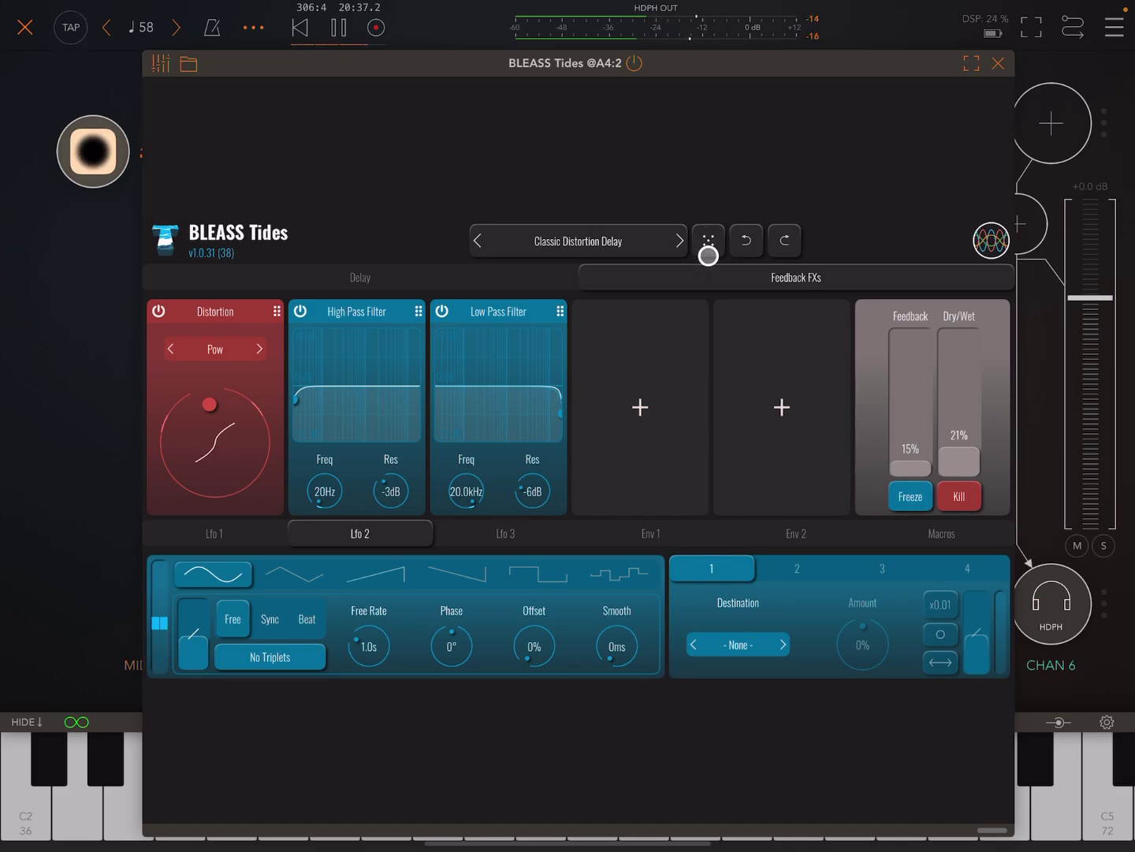
Randomize the whole patch three times and view the resulting Delay page settings.
left_click(706, 242)
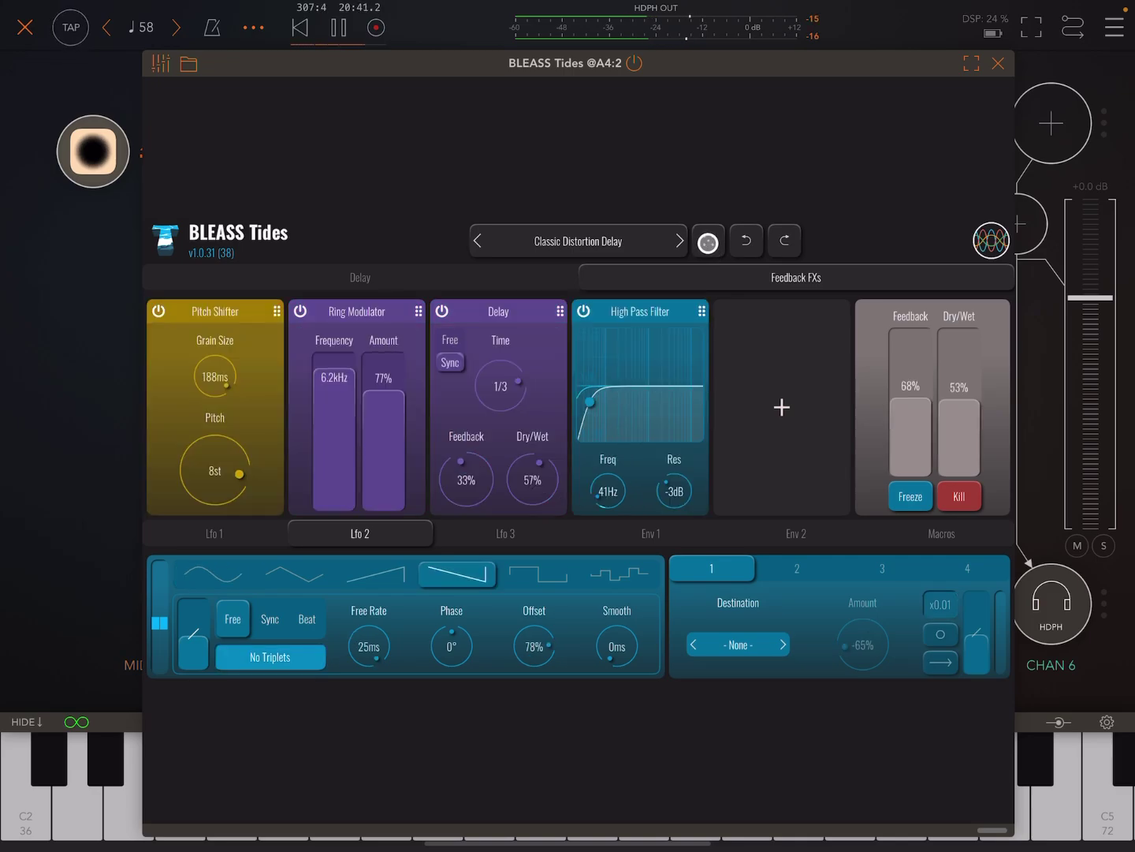
left_click(708, 242)
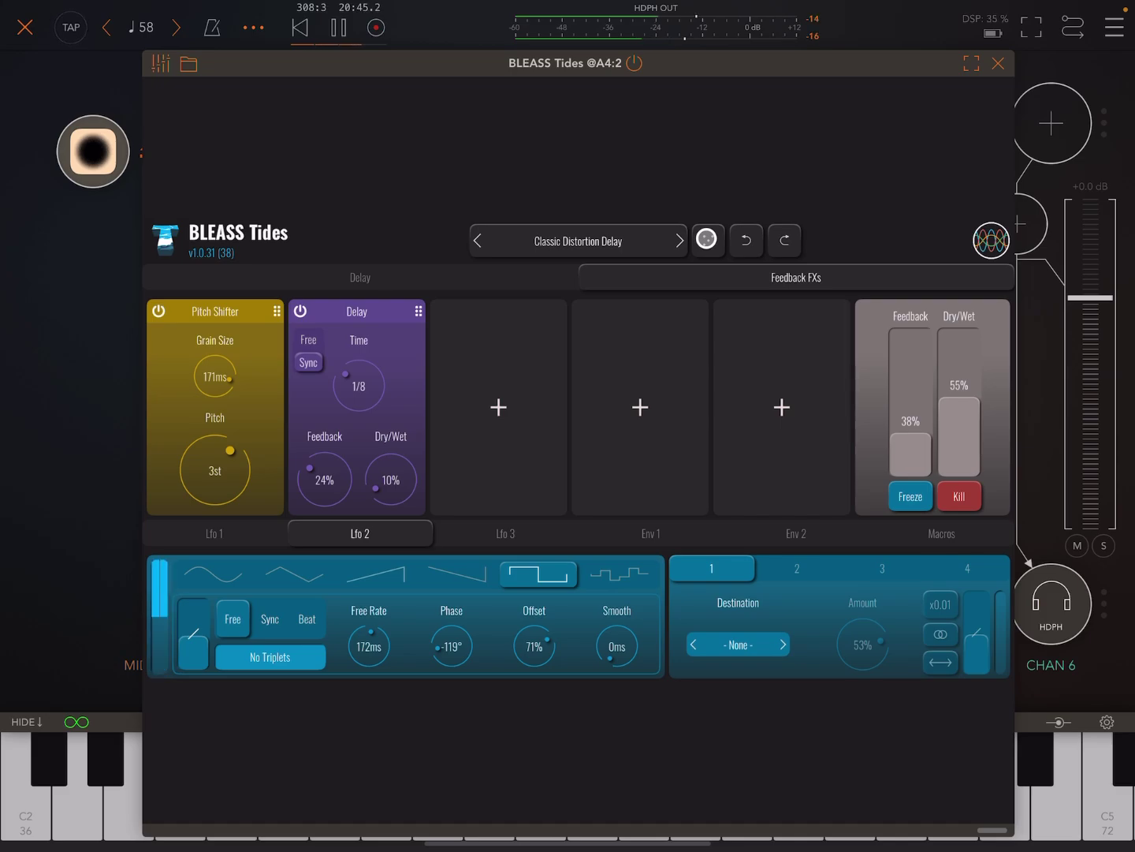
left_click(706, 238)
left_click(430, 282)
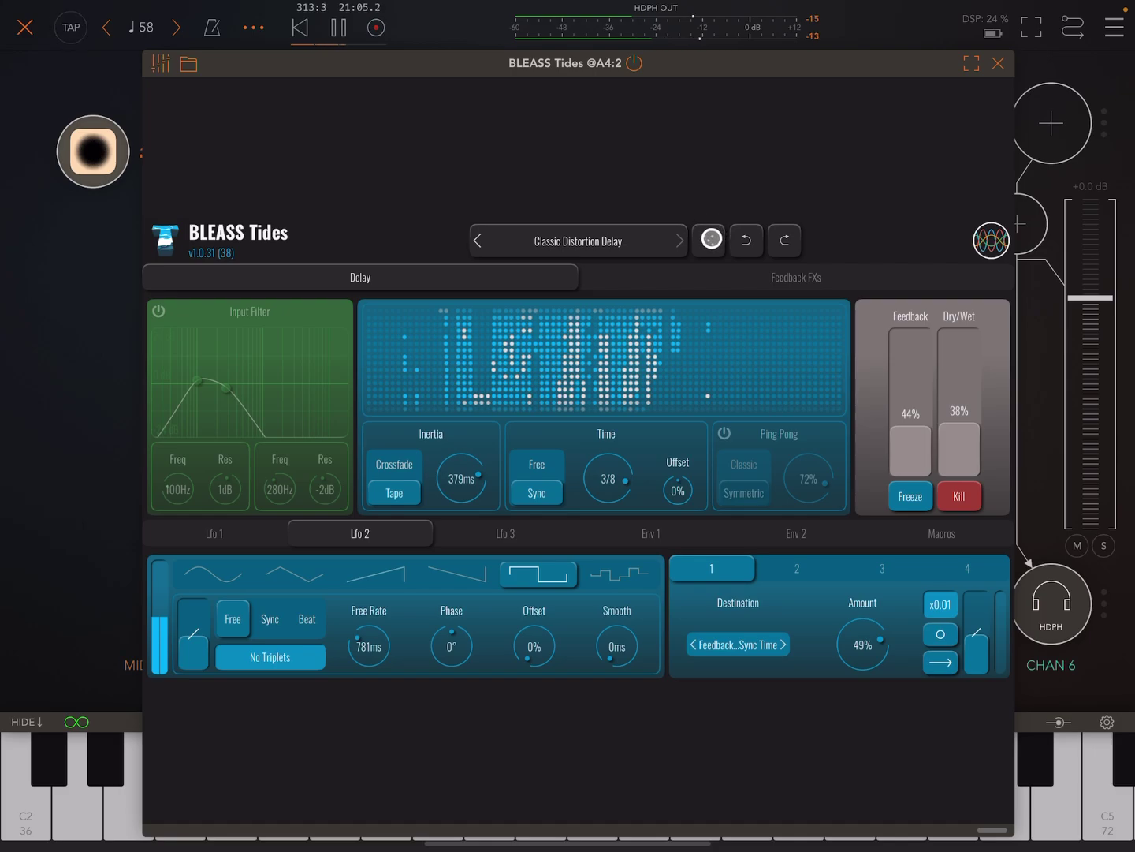
Load the Crasher preset and randomize its settings twice.
left_click(680, 241)
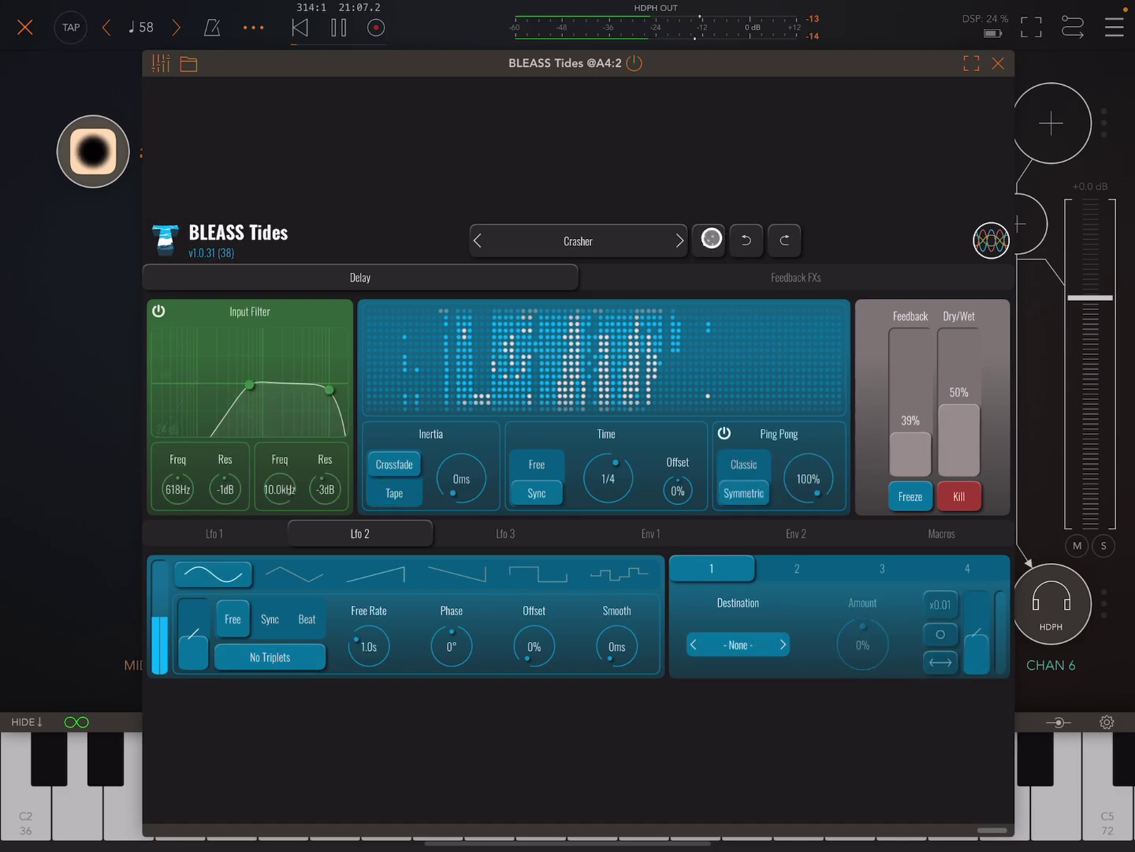
left_click(713, 251)
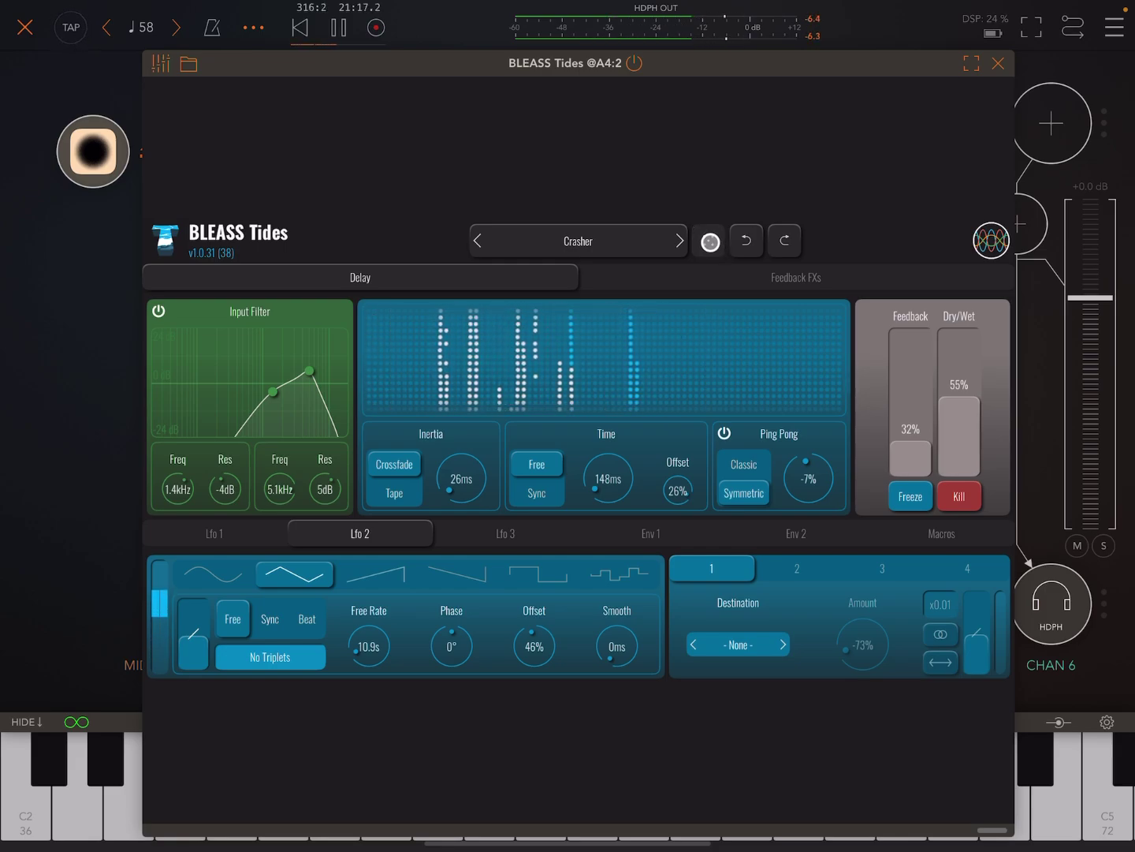
left_click(710, 244)
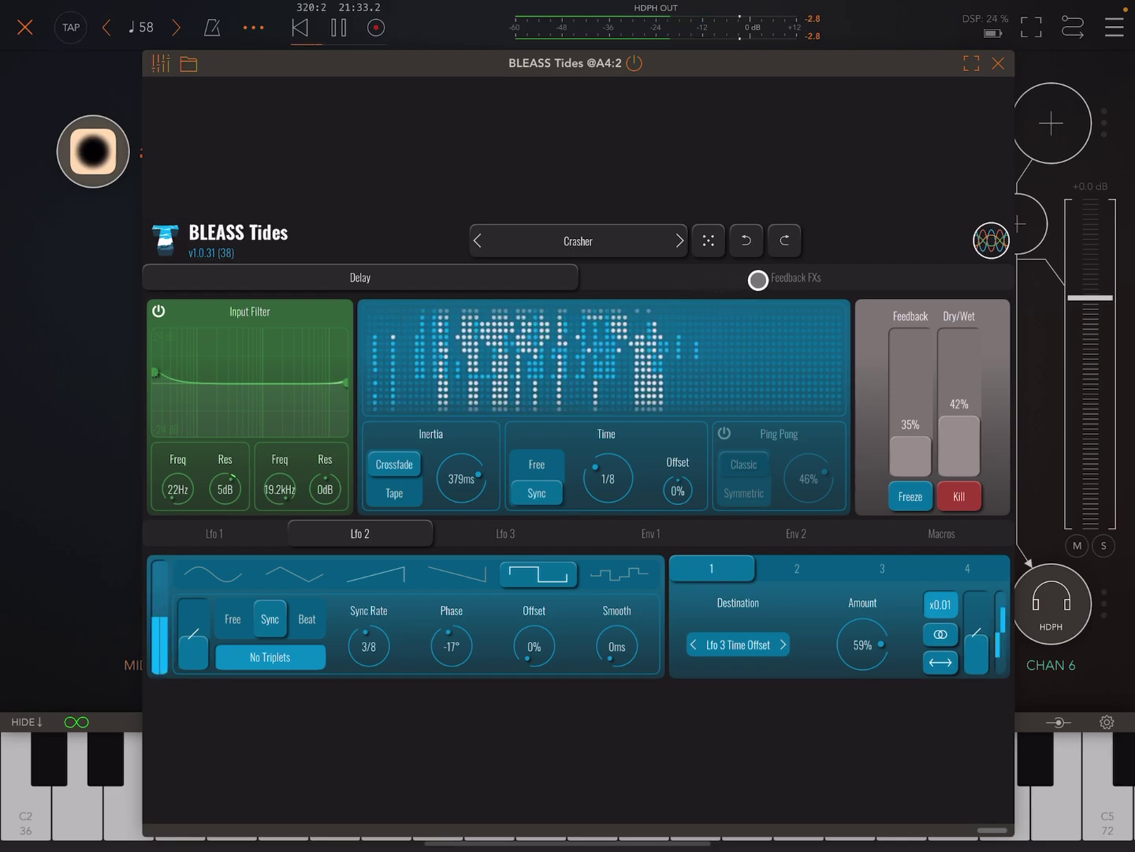
Show the feedback chain, load Crispy Ducker, and view its Delay page settings.
left_click(758, 278)
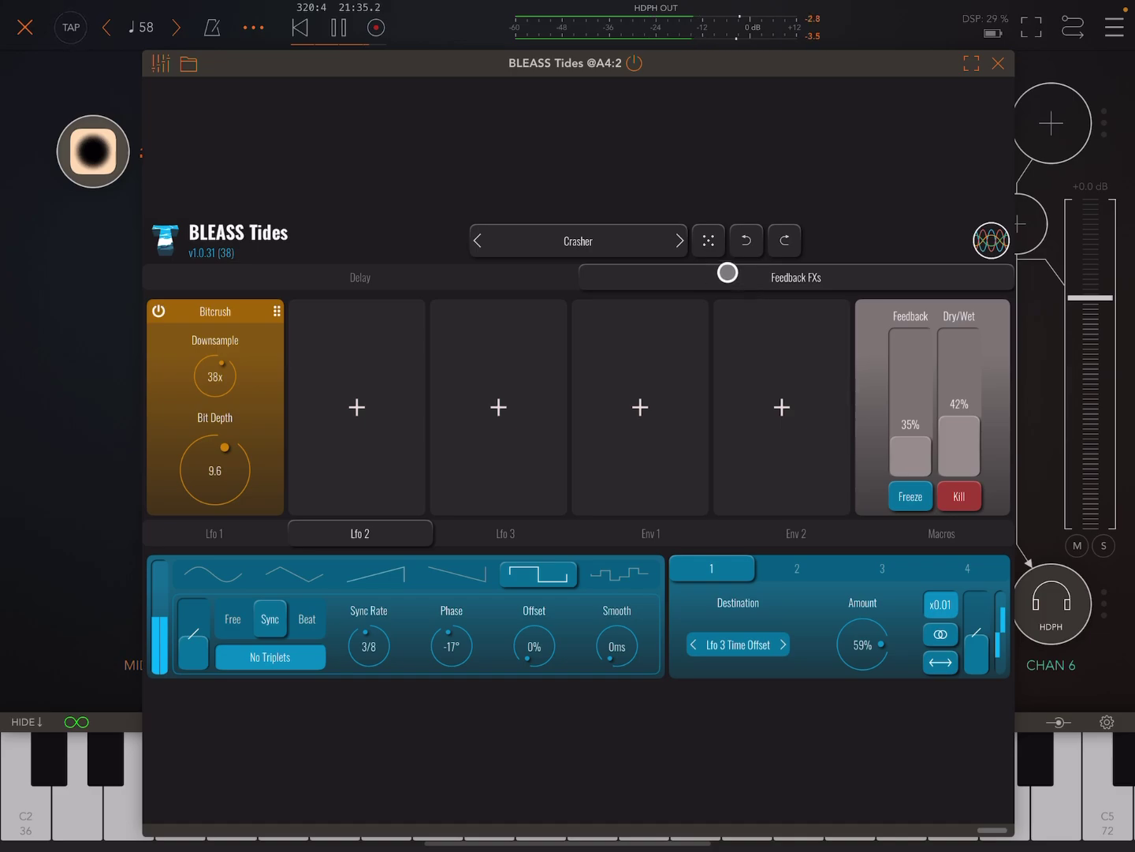
left_click(680, 241)
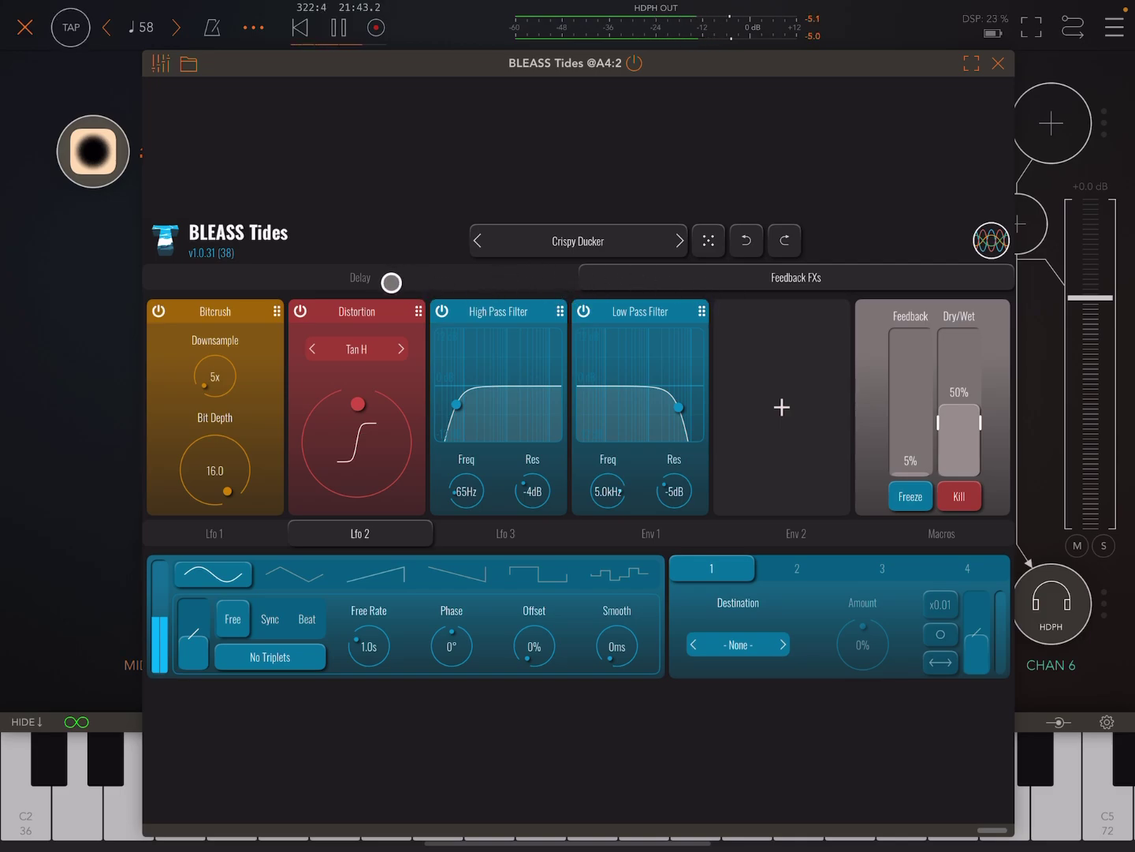
left_click(361, 277)
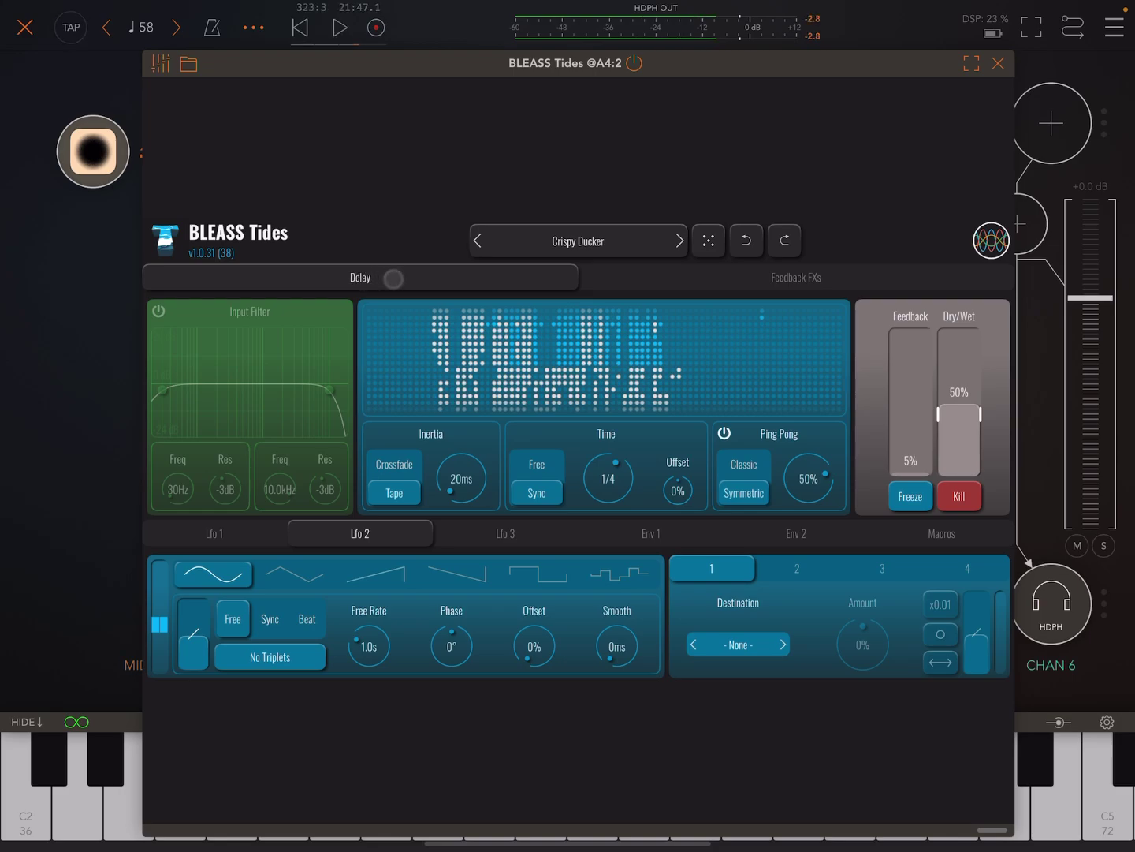
Close the Tides window to the AUM mixer and reopen it from the Pianoteq 8 strip.
key("Escape")
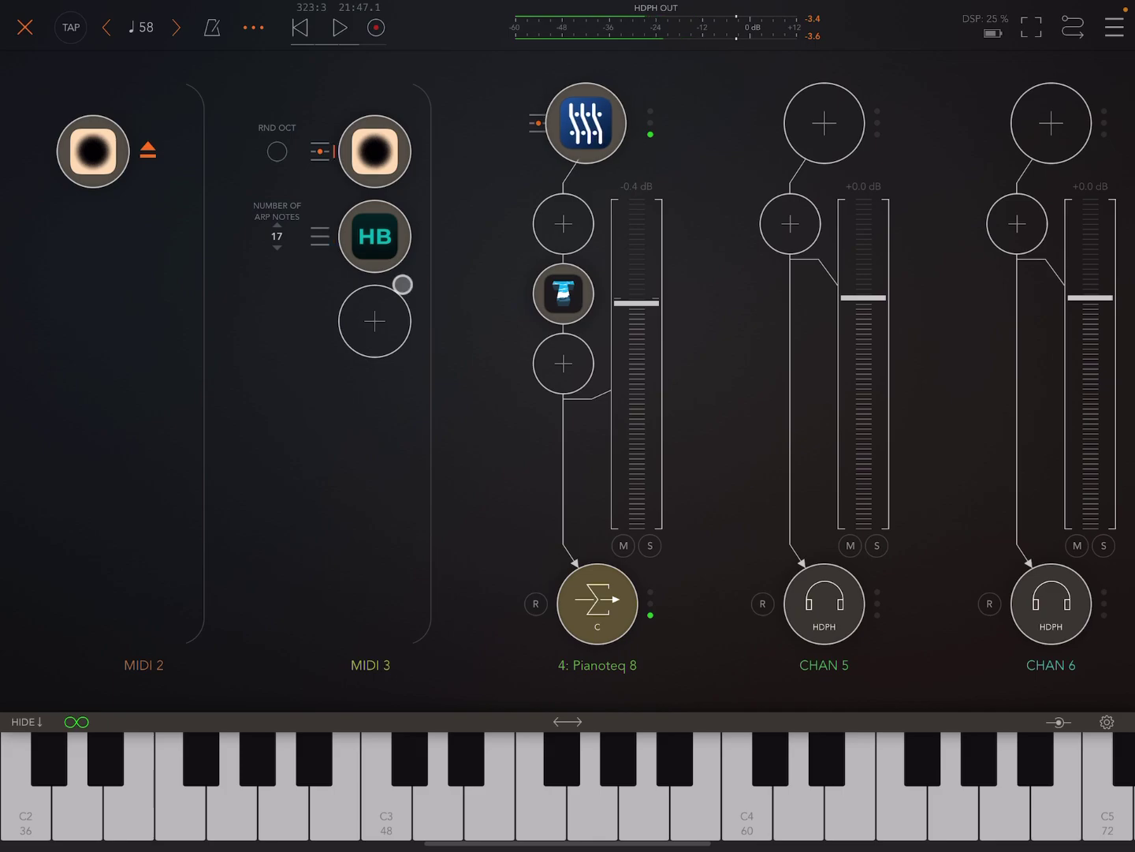
left_click(564, 293)
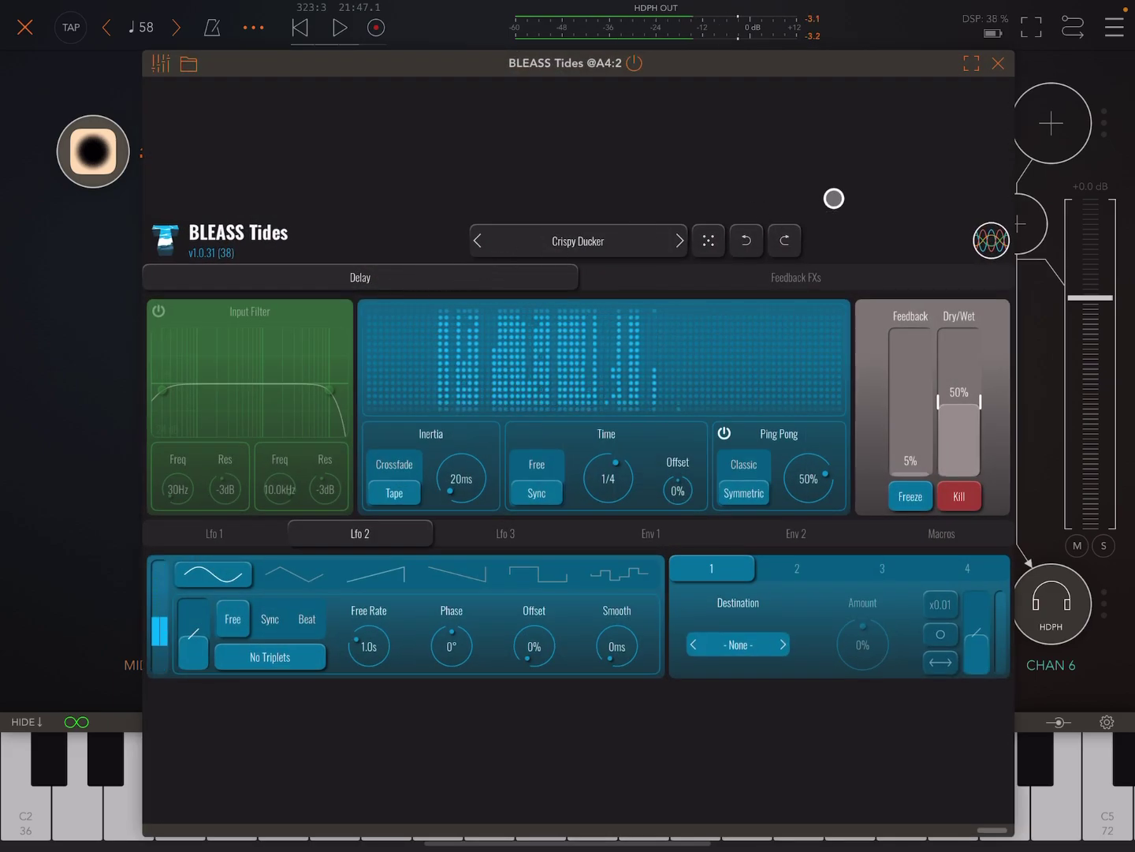